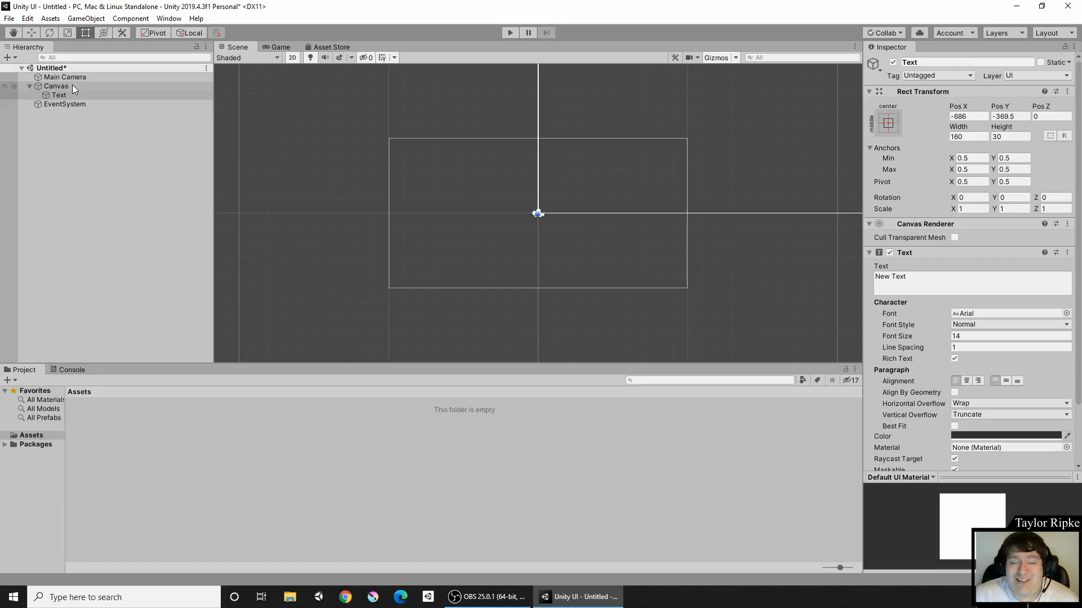
Step: Set the Canvas's UI scale mode to Scale With Screen Size with a reference resolution of 1920 by 1080
{"action": "left_click", "coordinate": [71, 85]}
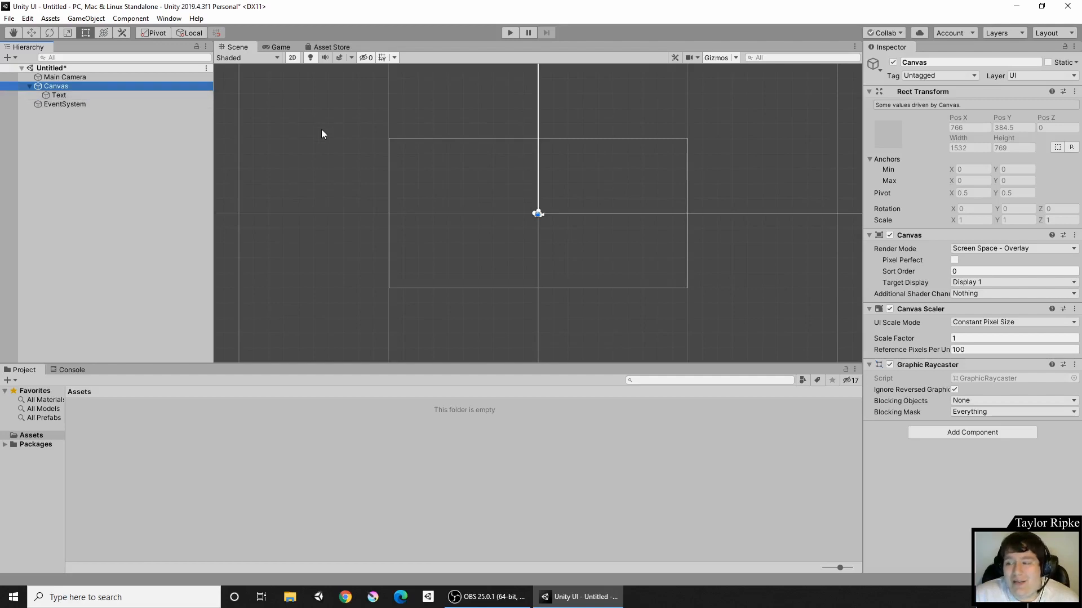
{"action": "left_click", "coordinate": [967, 325]}
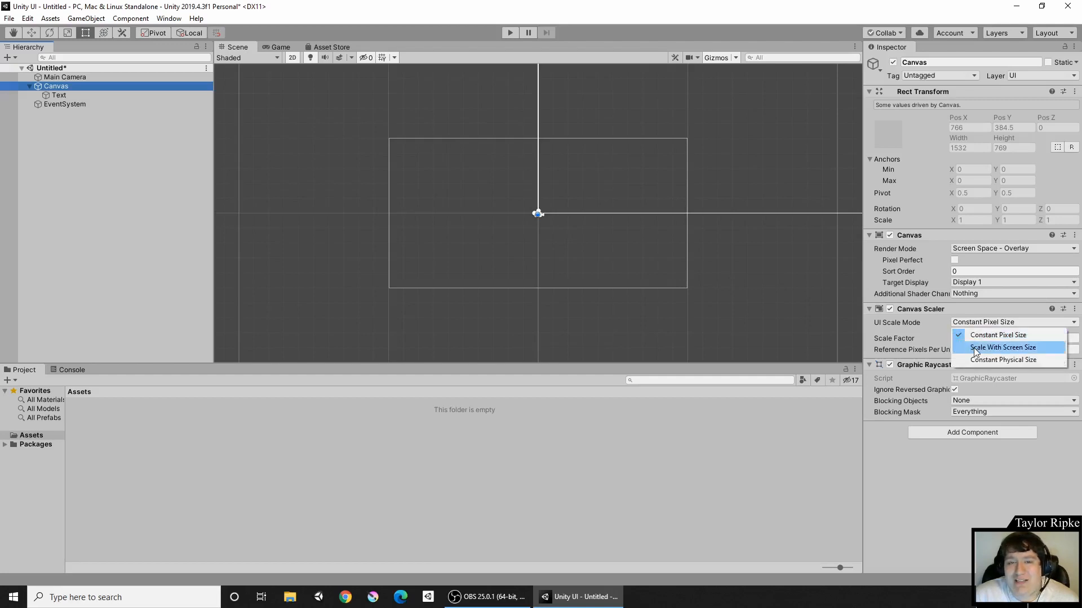
{"action": "left_click", "coordinate": [976, 349]}
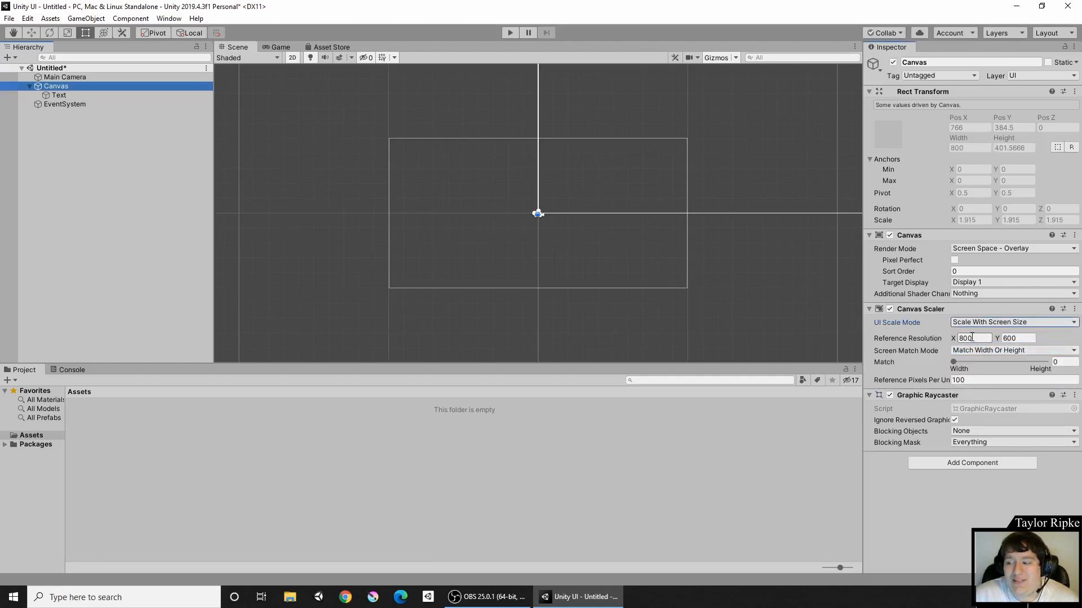
{"action": "left_click", "coordinate": [973, 341]}
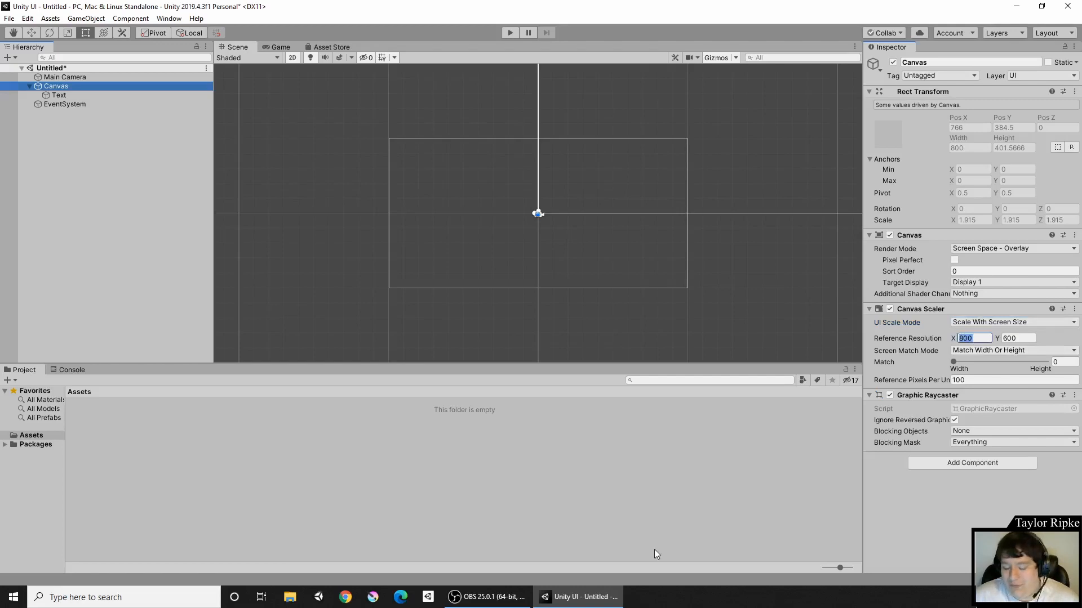
{"action": "type", "text": "12"}
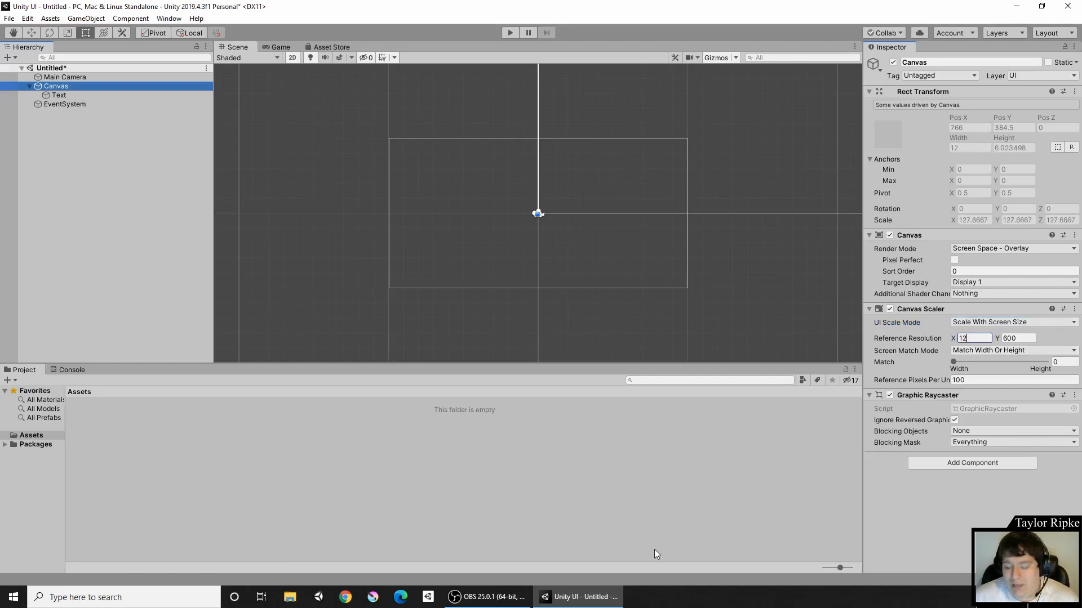
{"action": "key", "text": "BackSpace"}
{"action": "type", "text": "920"}
{"action": "key", "text": "Tab"}
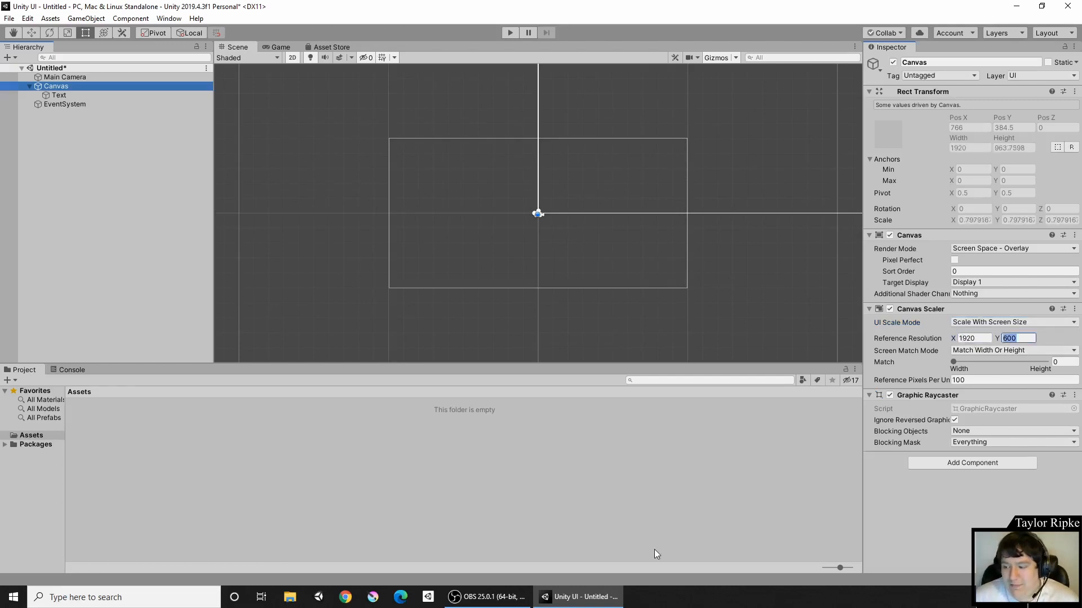
{"action": "type", "text": "1080"}
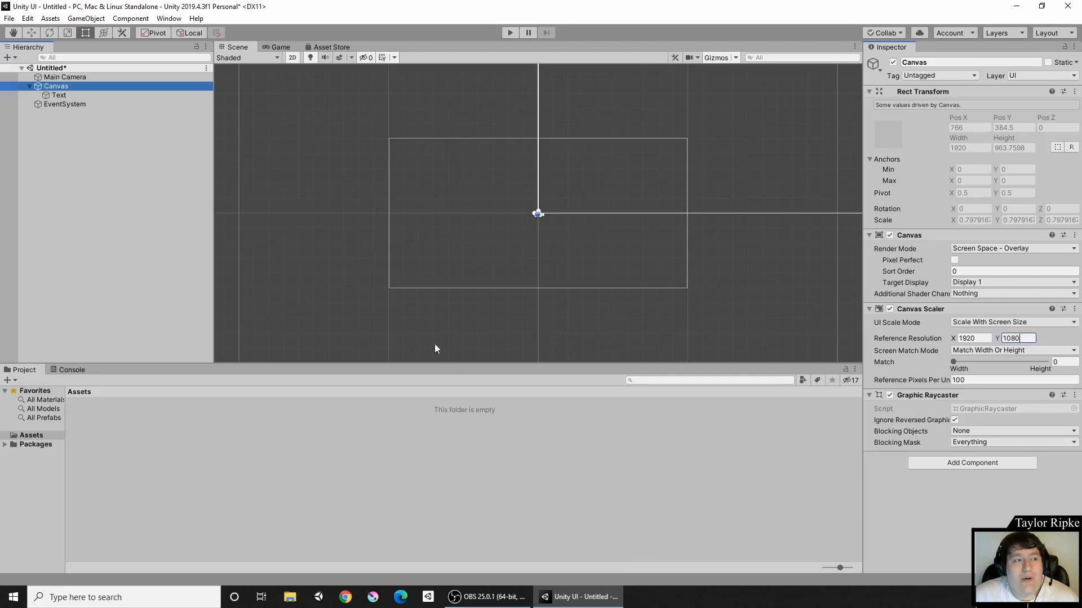
Step: Locate the Text object in the Scene view and examine its placement within the whole canvas
{"action": "left_click", "coordinate": [70, 96]}
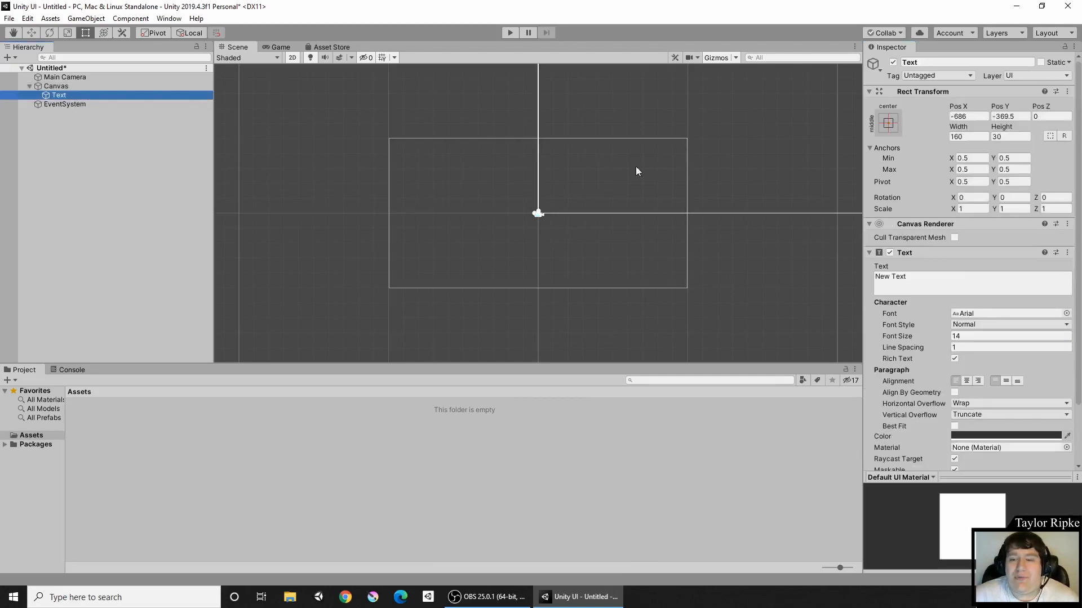
{"action": "middle_click_drag", "start_coordinate": [636, 171], "coordinate": [442, 176]}
{"action": "left_click", "coordinate": [441, 177]}
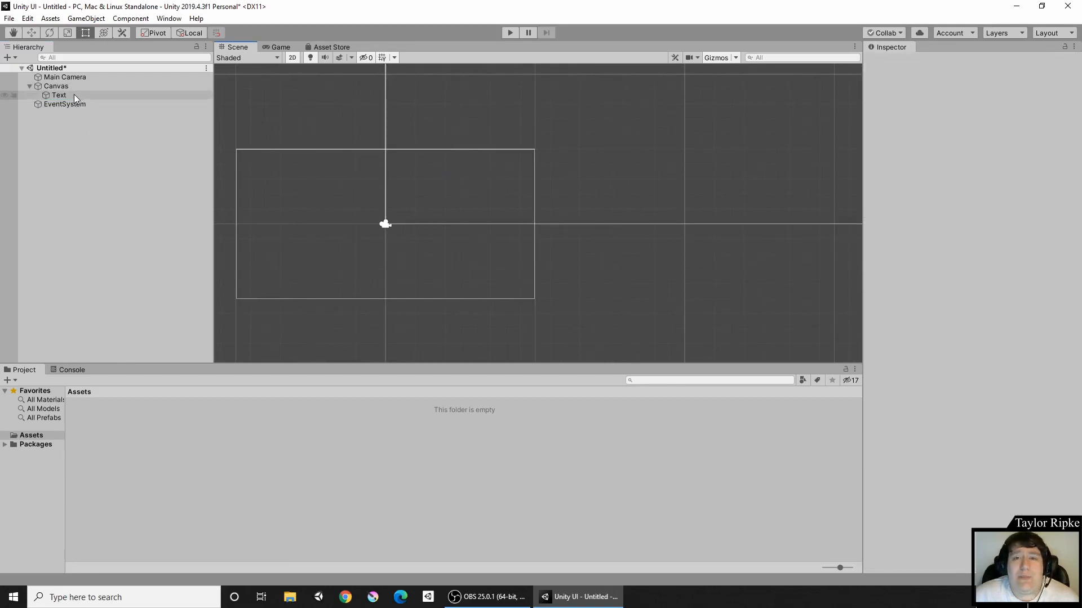
{"action": "double_click", "coordinate": [58, 95]}
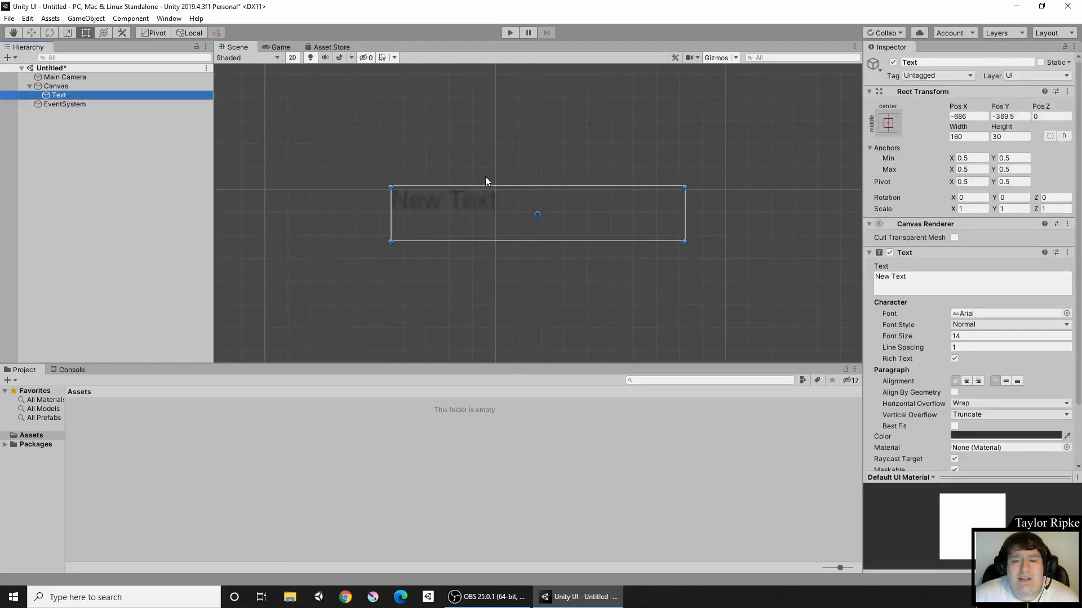
{"action": "scroll", "coordinate": [485, 177], "scroll_direction": "down", "scroll_amount": 6}
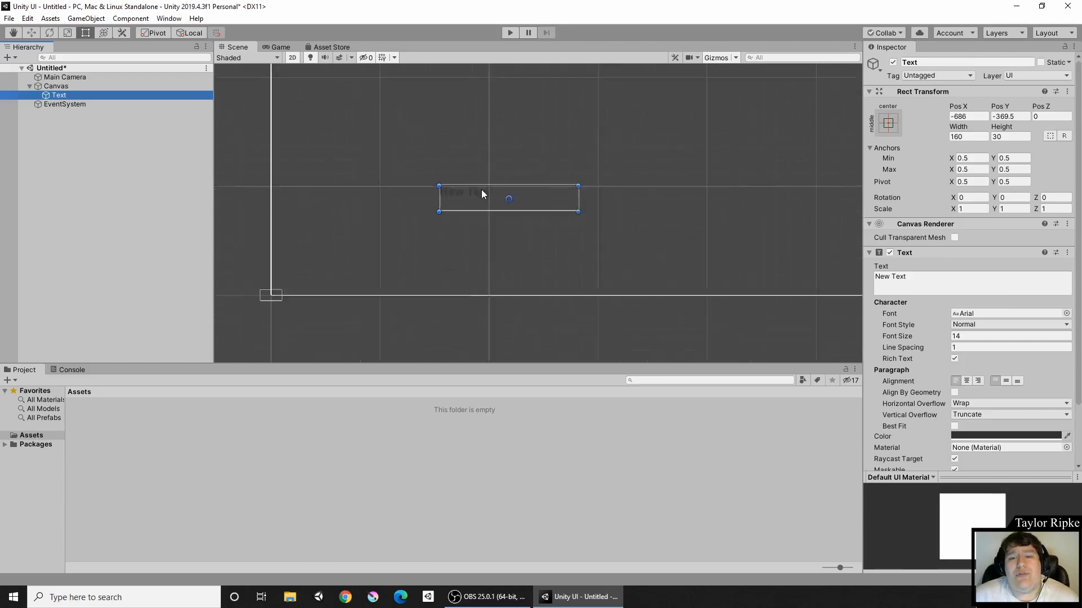
{"action": "scroll", "coordinate": [482, 189], "scroll_direction": "down", "scroll_amount": 6}
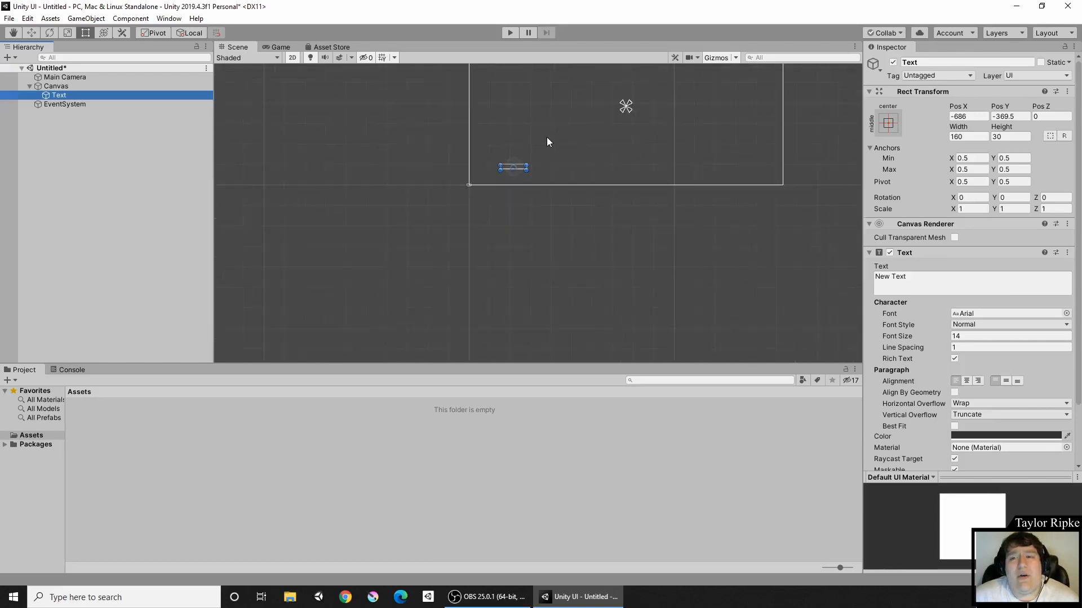
{"action": "middle_click_drag", "start_coordinate": [598, 111], "coordinate": [488, 234]}
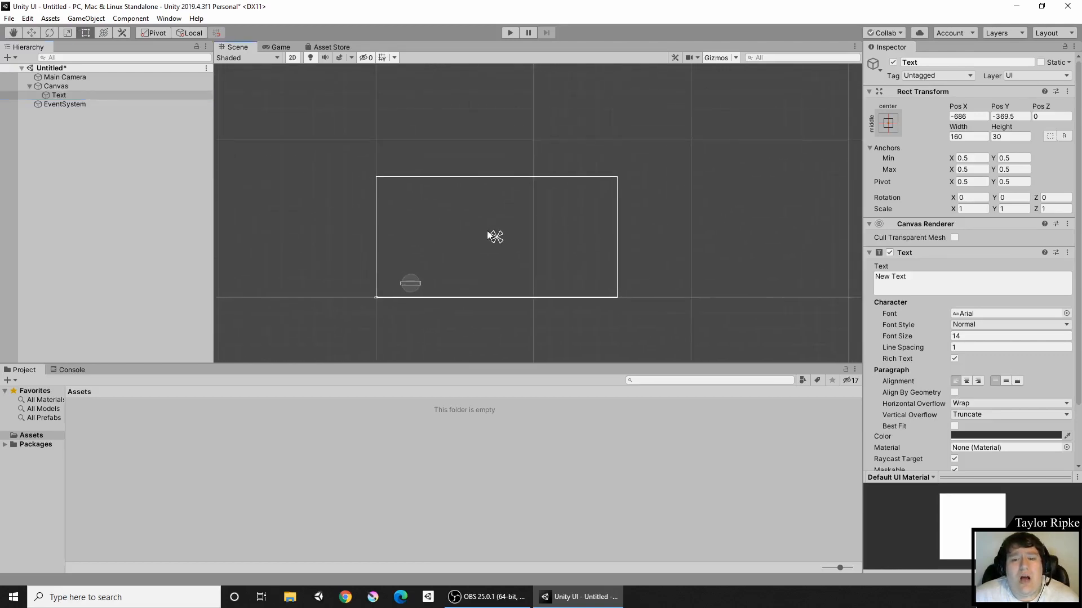
{"action": "scroll", "coordinate": [479, 247], "scroll_direction": "up", "scroll_amount": 3}
{"action": "scroll", "coordinate": [476, 248], "scroll_direction": "up", "scroll_amount": 1}
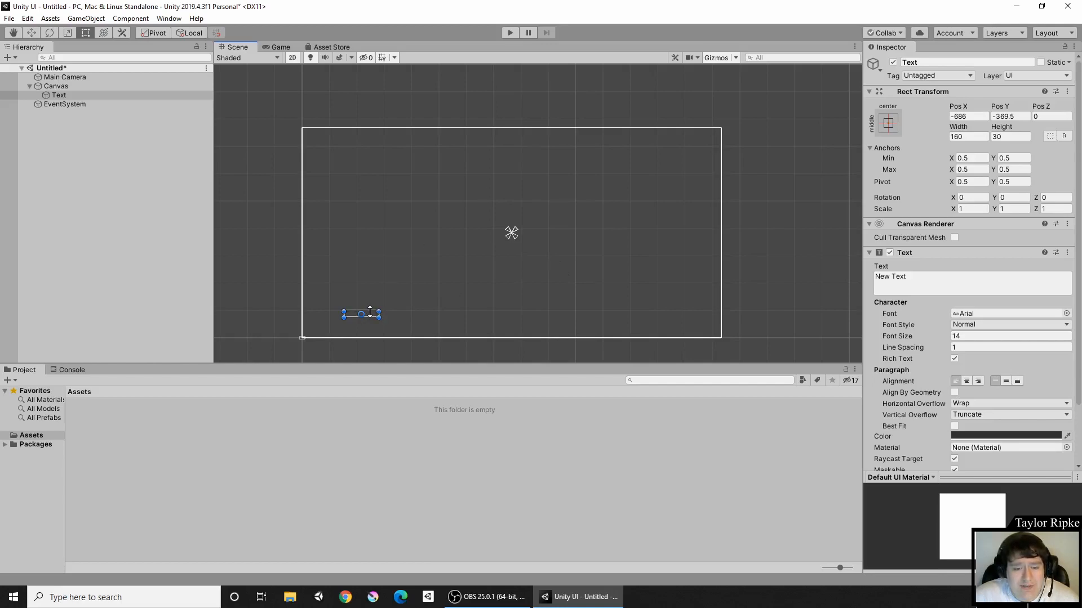
Step: Open the anchor presets of the Text object to review the available anchor positions
{"action": "left_click", "coordinate": [101, 95]}
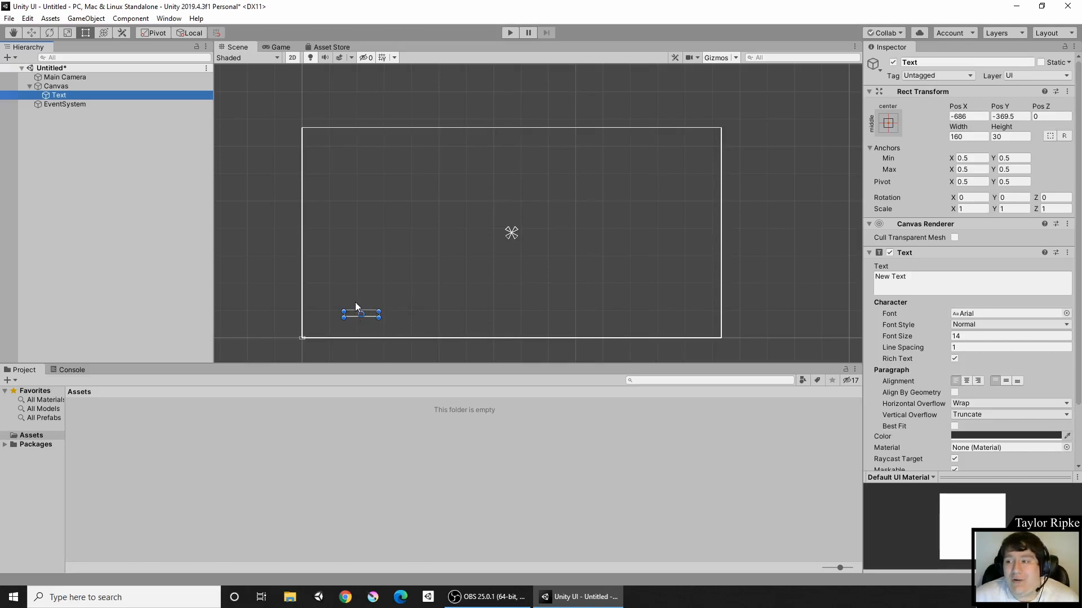
{"action": "left_click", "coordinate": [894, 128]}
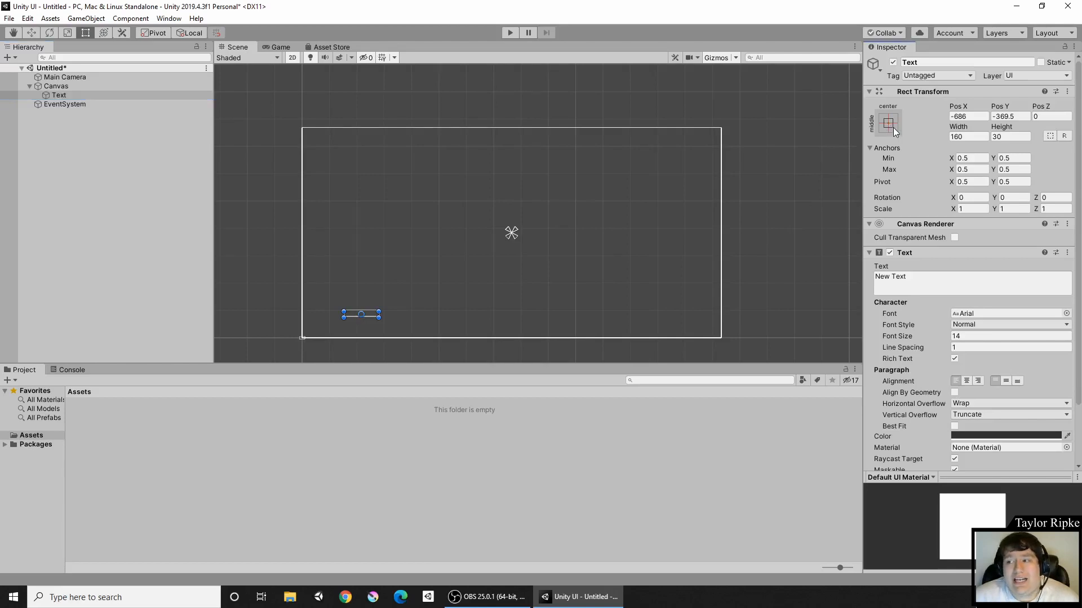
{"action": "left_click", "coordinate": [894, 128]}
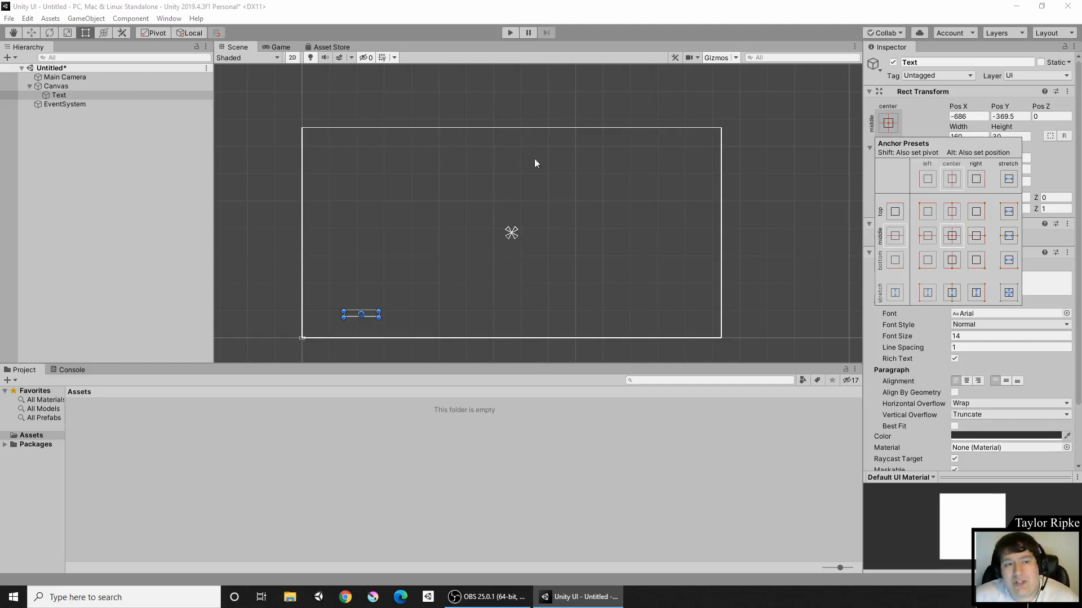
Step: Preview the text in the Game view at Standalone (1024x768) and at the 16:9 aspect ratio
{"action": "left_click", "coordinate": [268, 51]}
{"action": "left_click", "coordinate": [279, 47]}
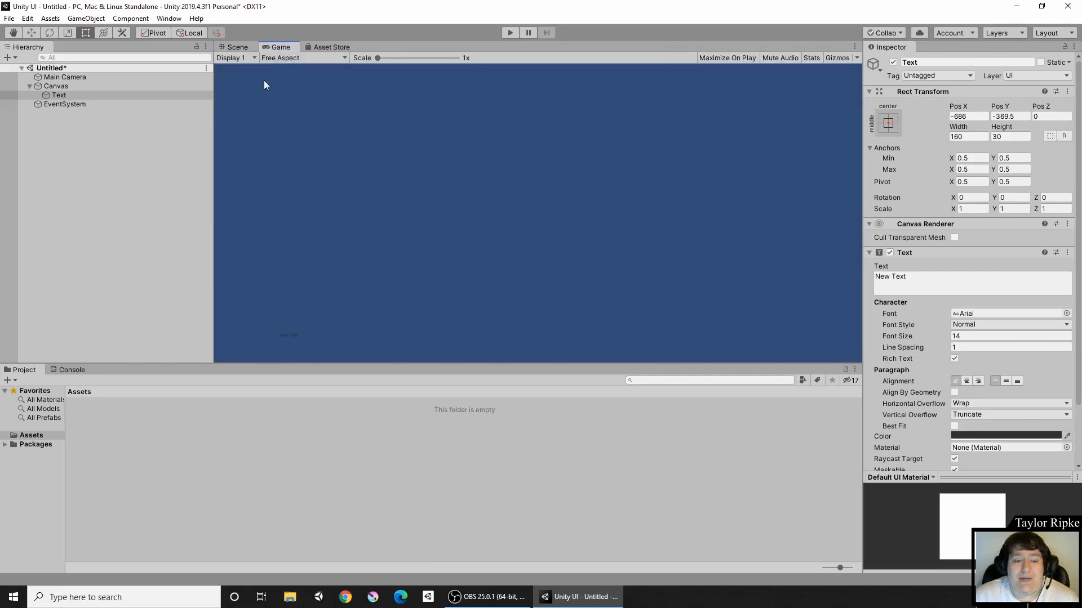
{"action": "left_click_drag", "start_coordinate": [211, 194], "coordinate": [200, 265]}
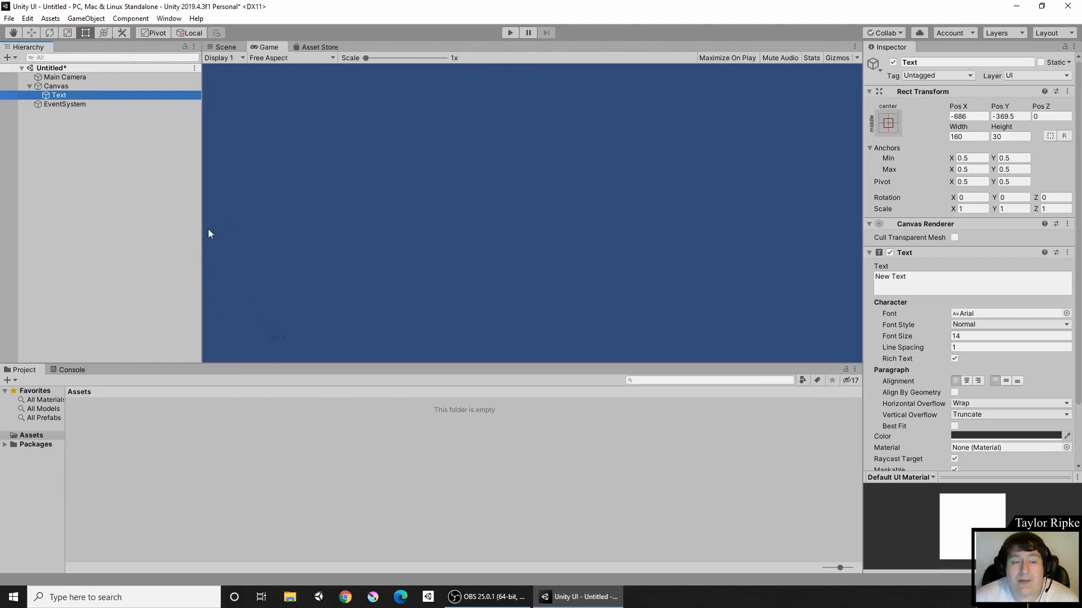
{"action": "left_click", "coordinate": [262, 58]}
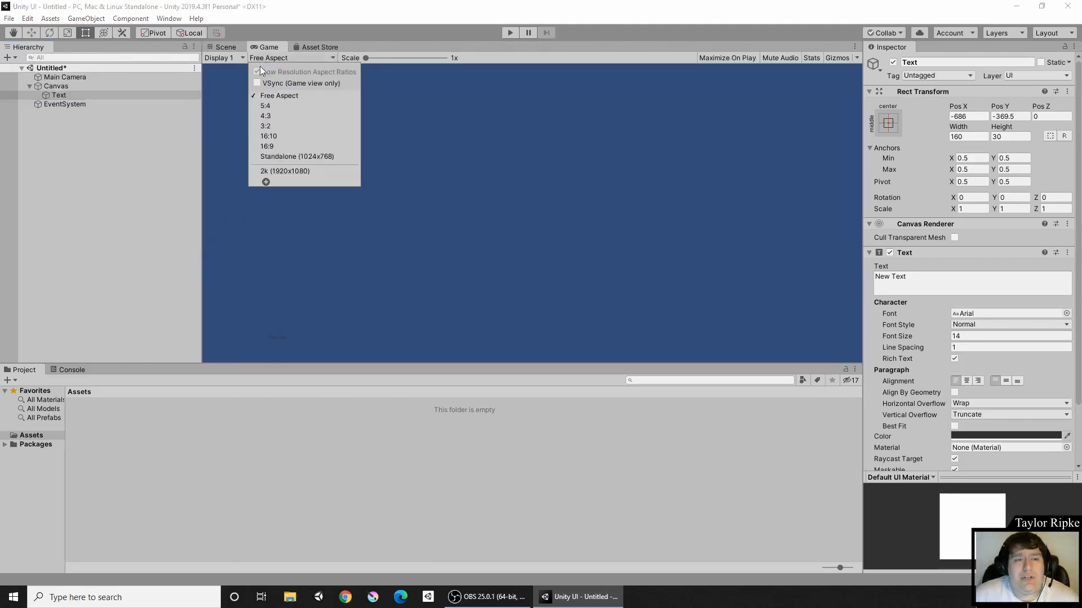
{"action": "left_click", "coordinate": [273, 156]}
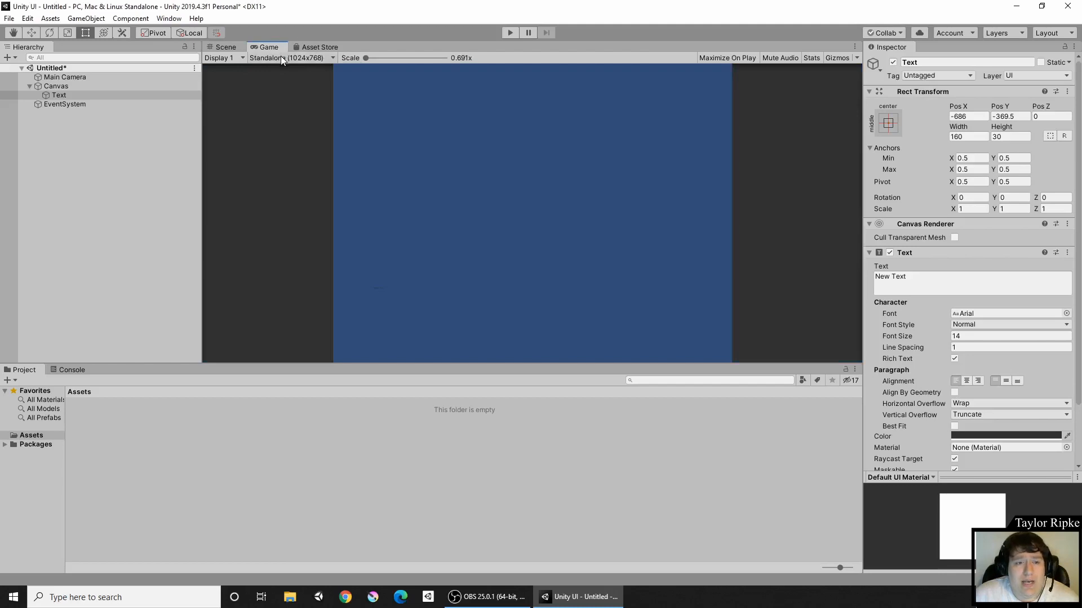
{"action": "left_click", "coordinate": [281, 56]}
{"action": "left_click", "coordinate": [276, 141]}
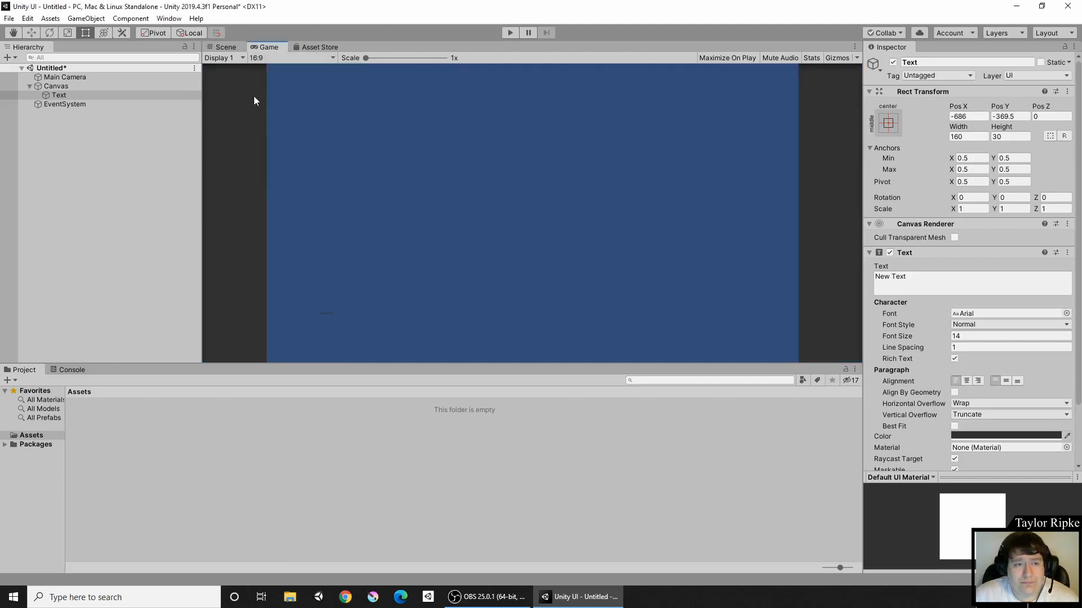
Step: Fill in a new fixed Game view resolution labelled 2k at 1920 by 1080, and discard it without adding it
{"action": "left_click", "coordinate": [272, 57]}
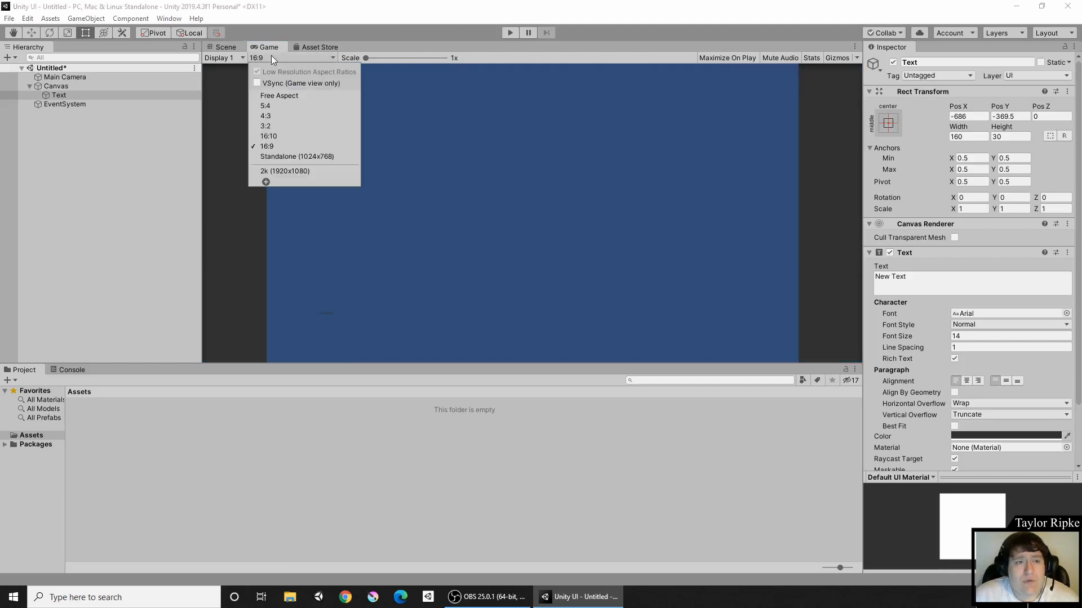
{"action": "left_click", "coordinate": [265, 182]}
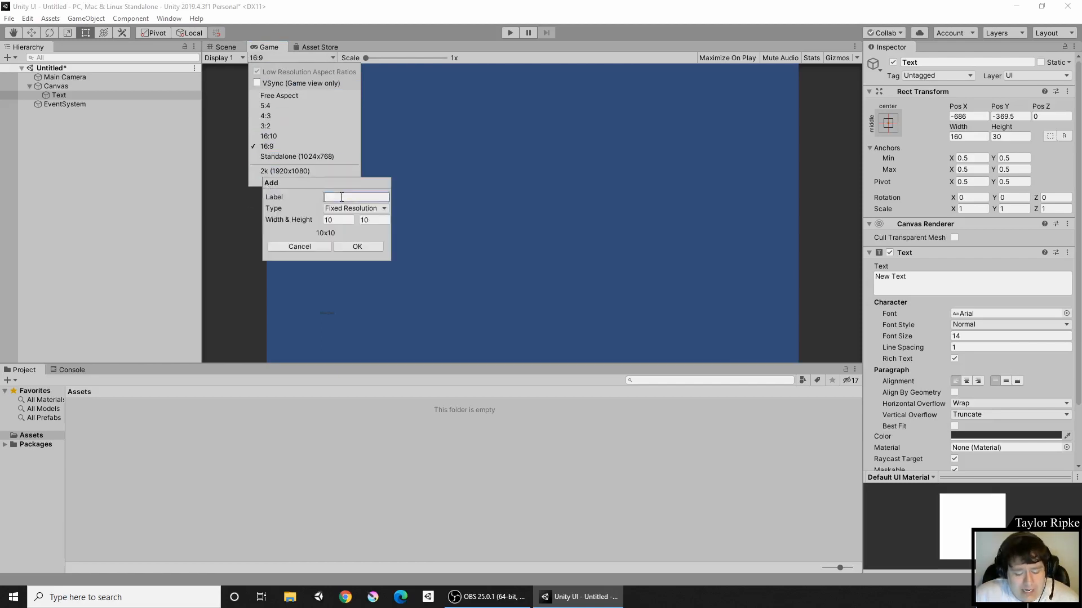
{"action": "type", "text": "2k"}
{"action": "left_click", "coordinate": [340, 219]}
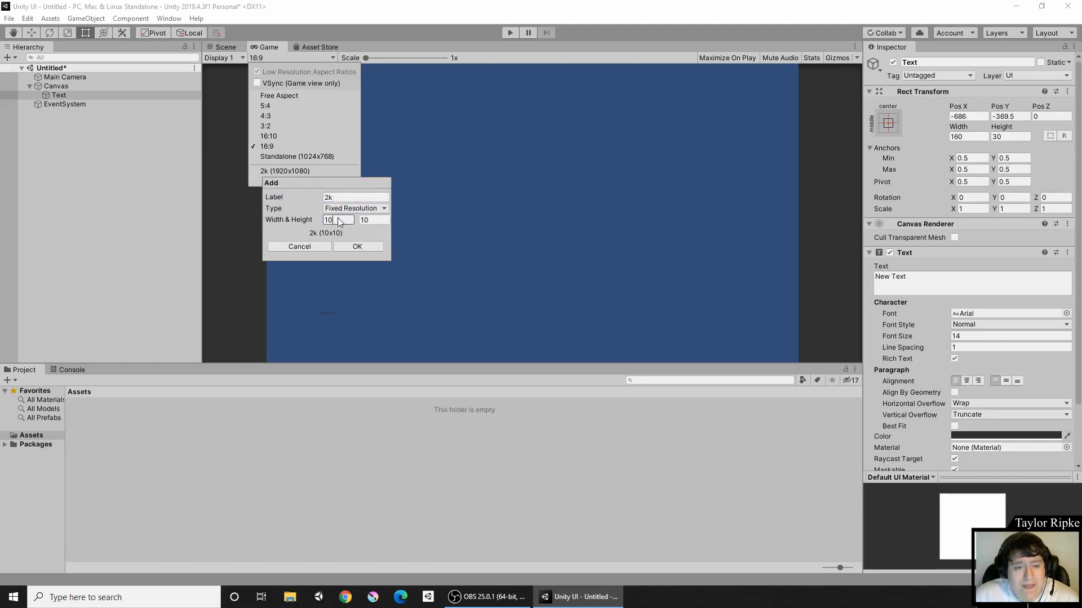
{"action": "key", "text": "BackSpace"}
{"action": "key", "text": "BackSpace"}
{"action": "type", "text": "1920"}
{"action": "key", "text": "Tab"}
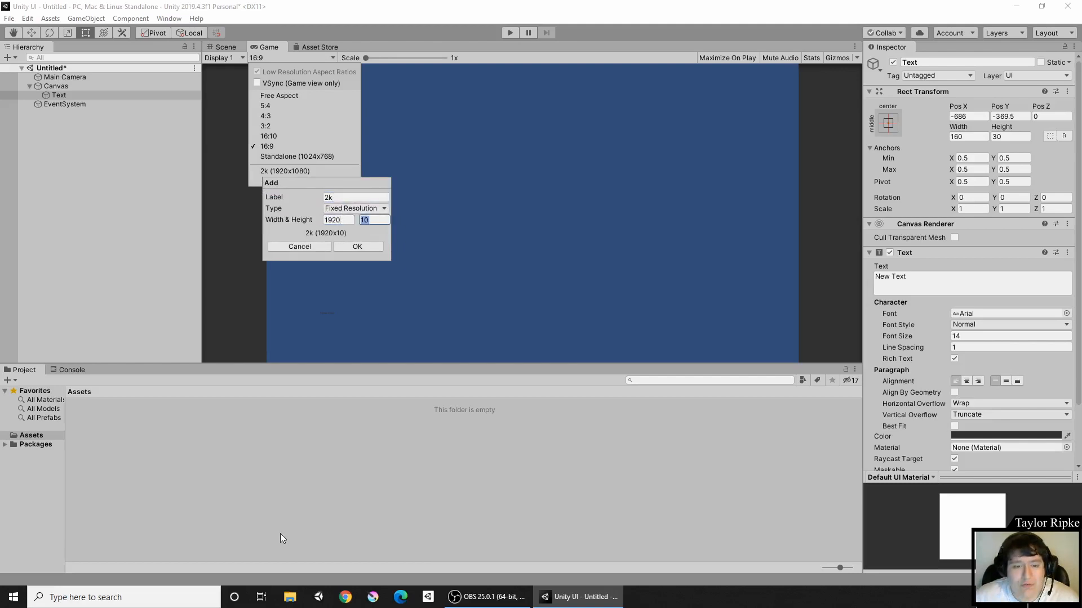
{"action": "type", "text": "1080"}
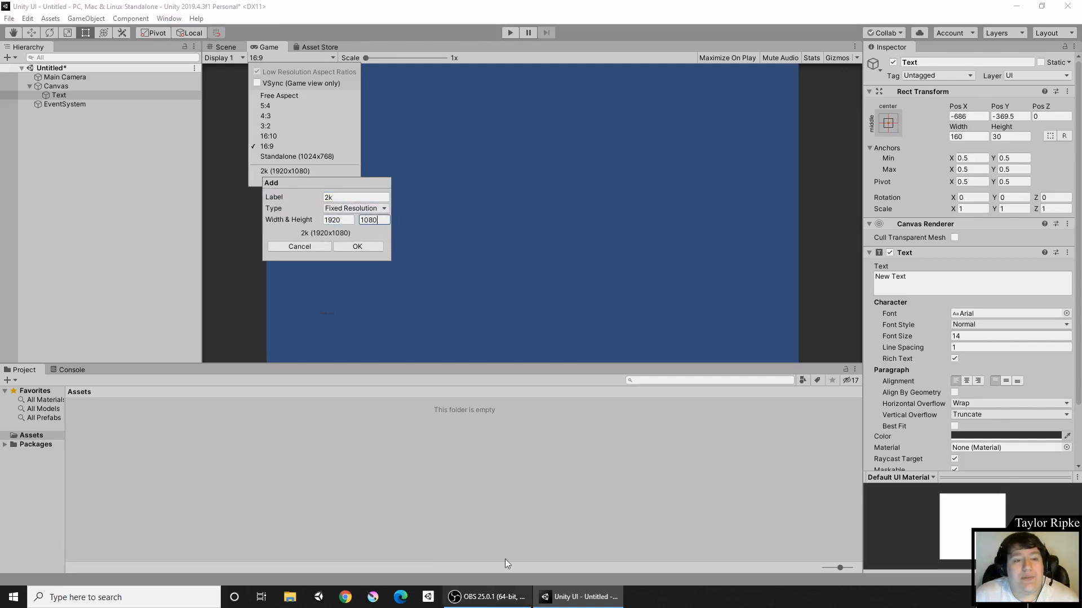
{"action": "left_click", "coordinate": [285, 250]}
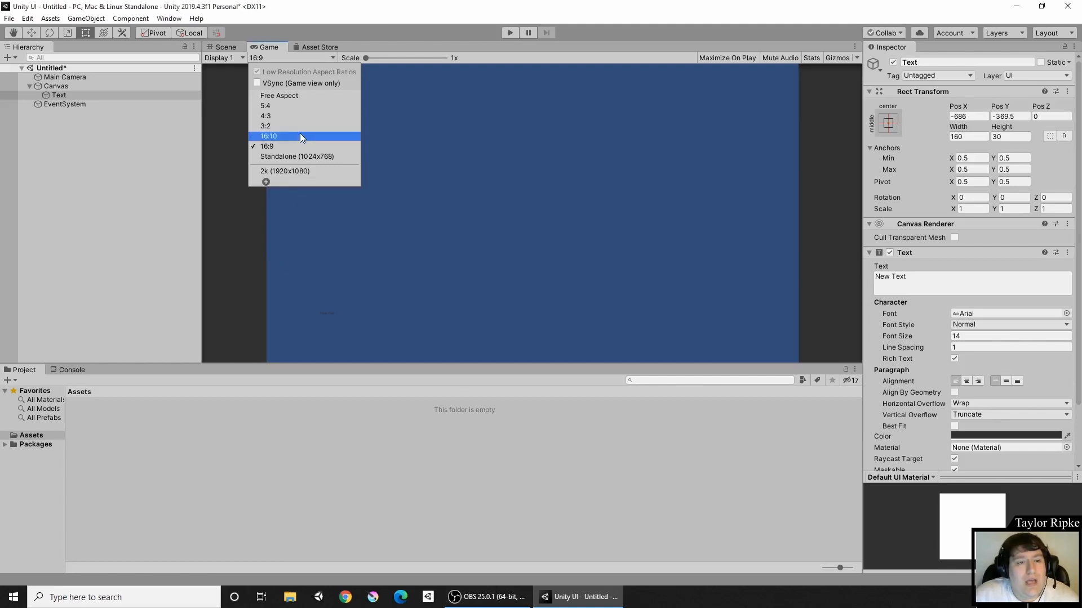
{"action": "left_click", "coordinate": [282, 59]}
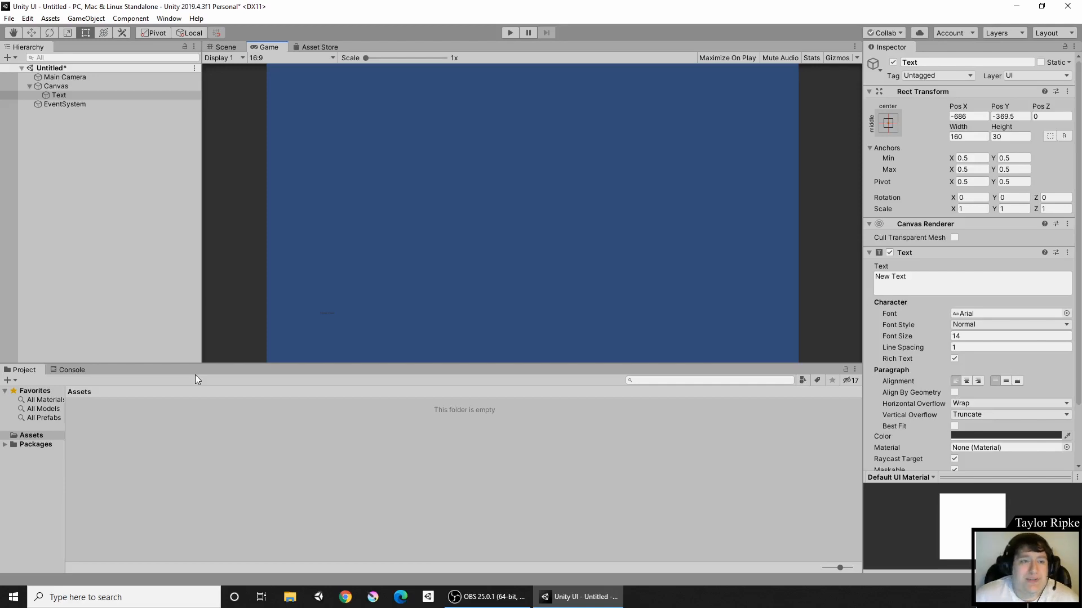
Step: Check the canvas in the Scene view and set the Game view's aspect ratio to Free Aspect
{"action": "left_click", "coordinate": [225, 48]}
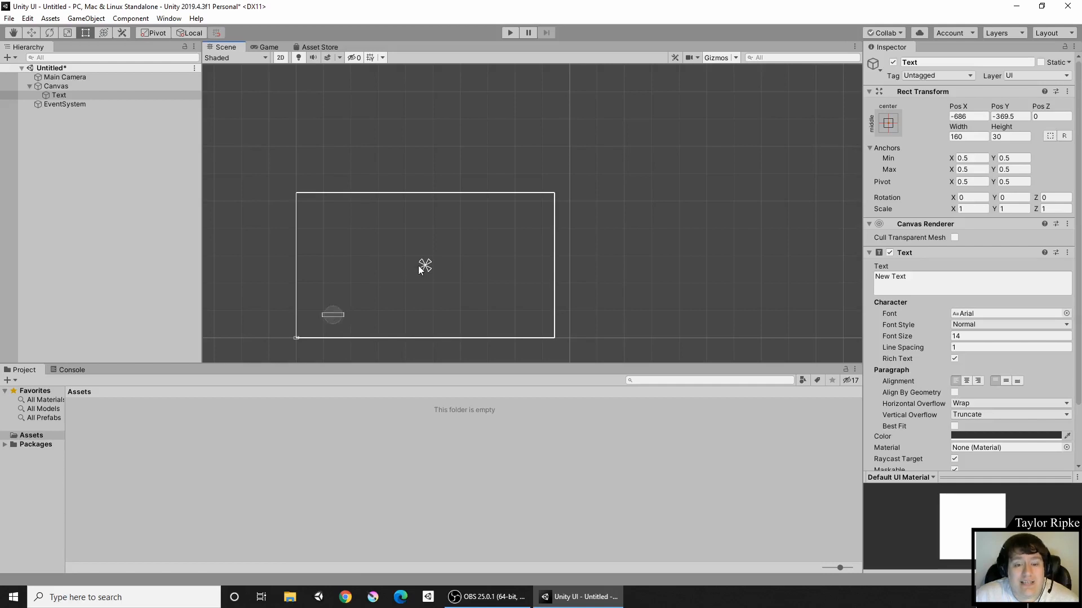
{"action": "left_click", "coordinate": [271, 48]}
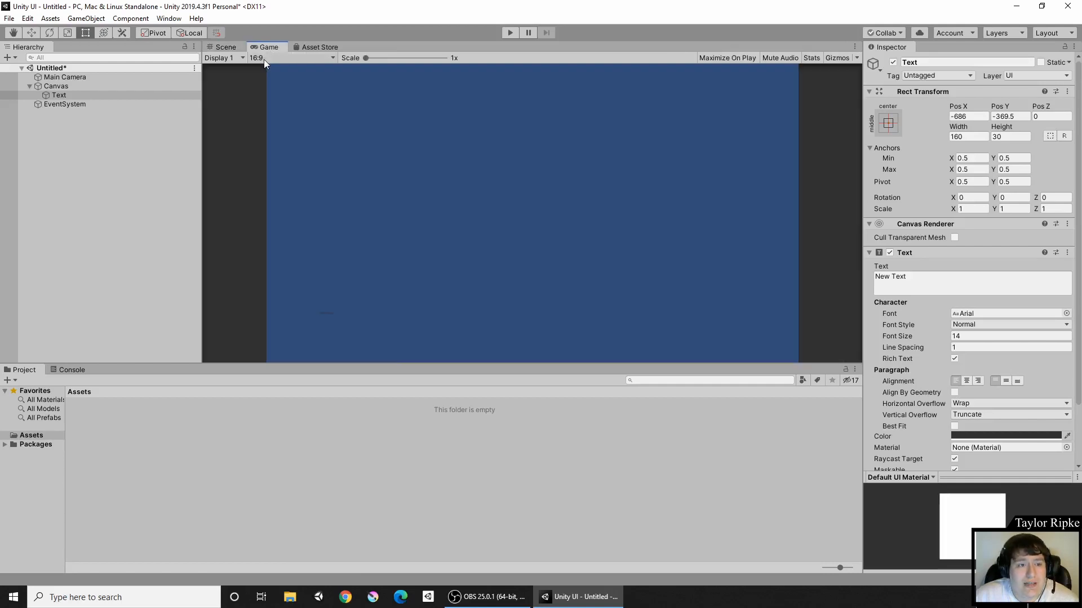
{"action": "left_click", "coordinate": [264, 59]}
{"action": "left_click", "coordinate": [289, 100]}
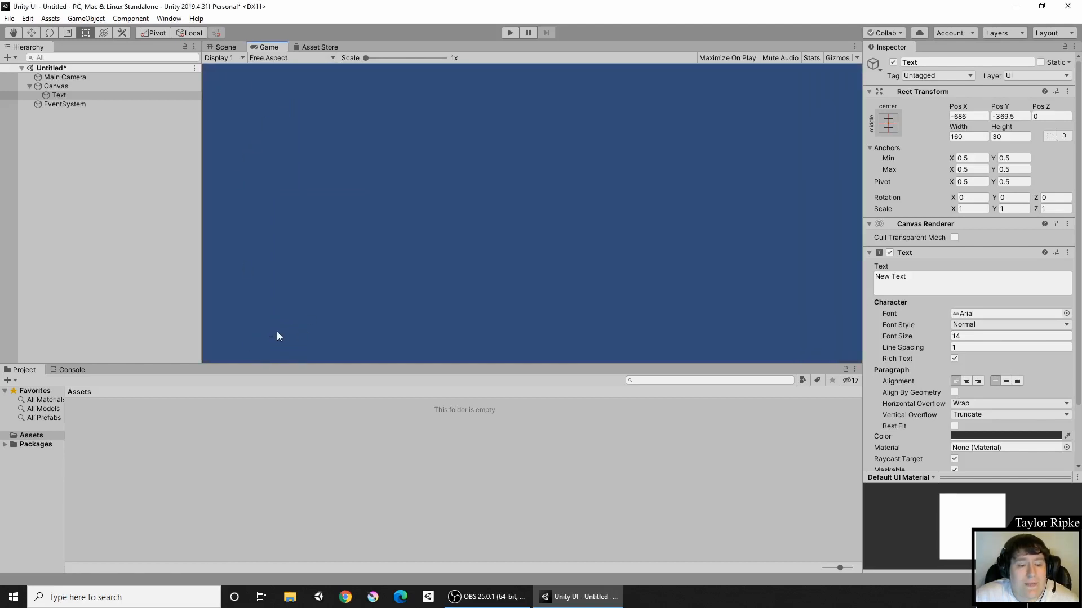
Step: Set the Main Camera's background colour to white (FFFFFF)
{"action": "left_click", "coordinate": [97, 80]}
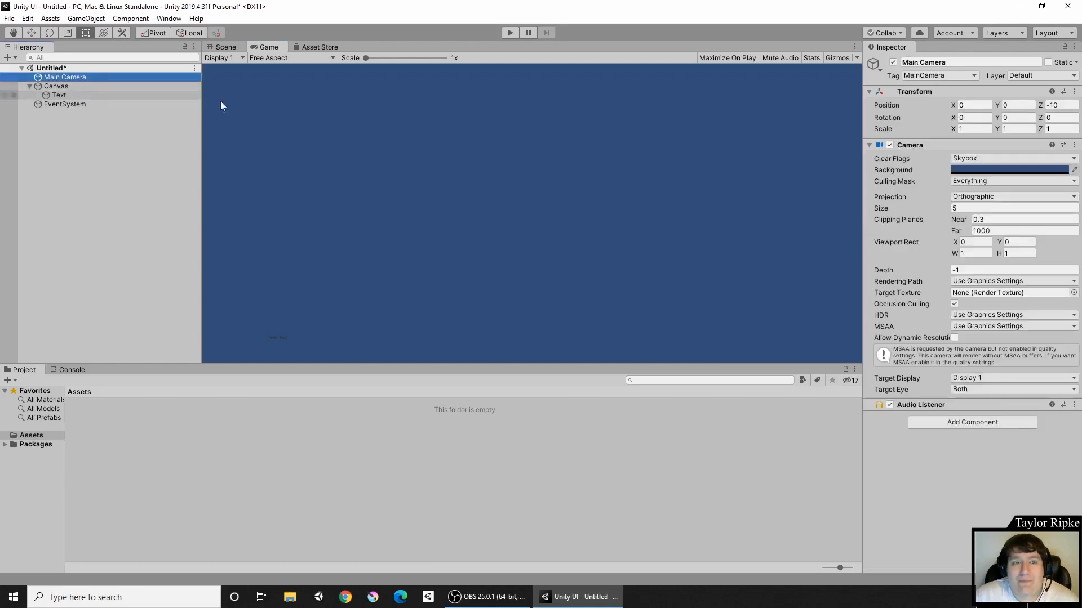
{"action": "left_click", "coordinate": [972, 168]}
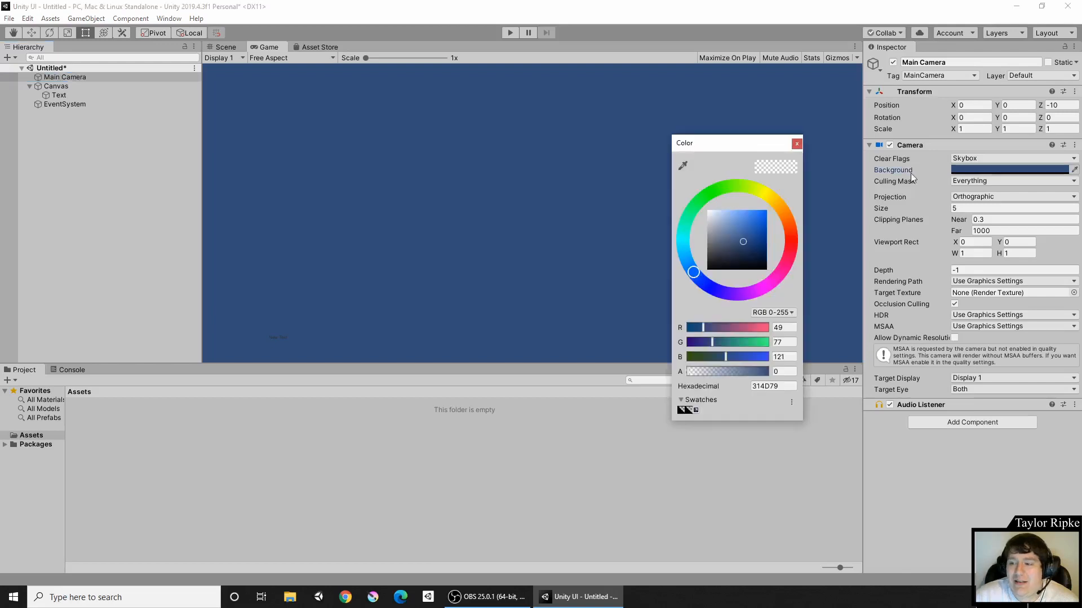
{"action": "left_click_drag", "start_coordinate": [727, 220], "coordinate": [688, 194]}
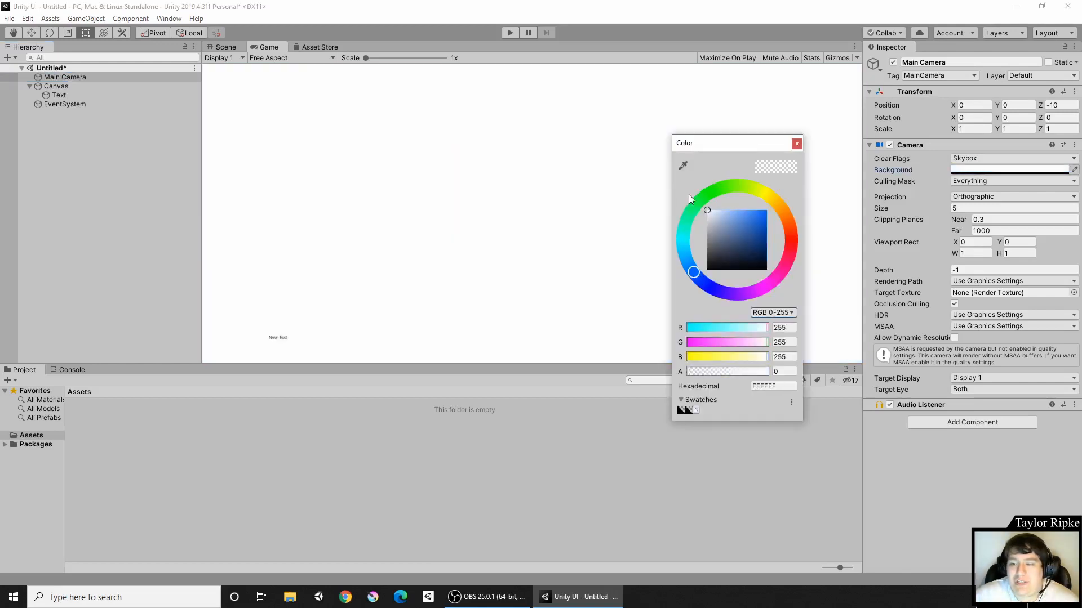
Step: Close the colour picker, narrow the Hierarchy, and dock the Game view beside the Scene view
{"action": "left_click", "coordinate": [797, 144]}
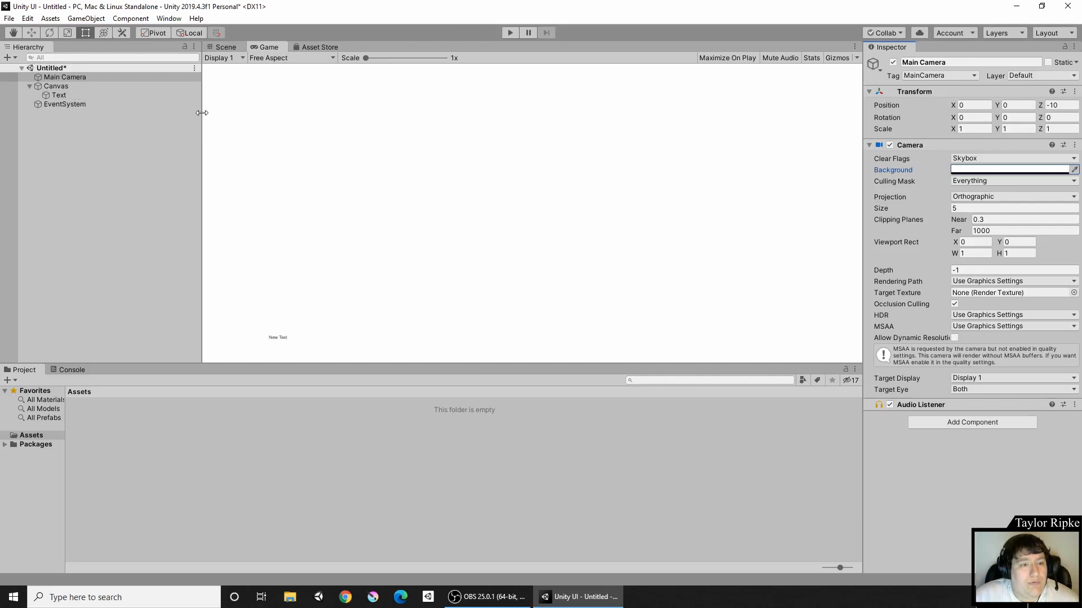
{"action": "left_click_drag", "start_coordinate": [202, 113], "coordinate": [32, 201]}
{"action": "left_click", "coordinate": [133, 49]}
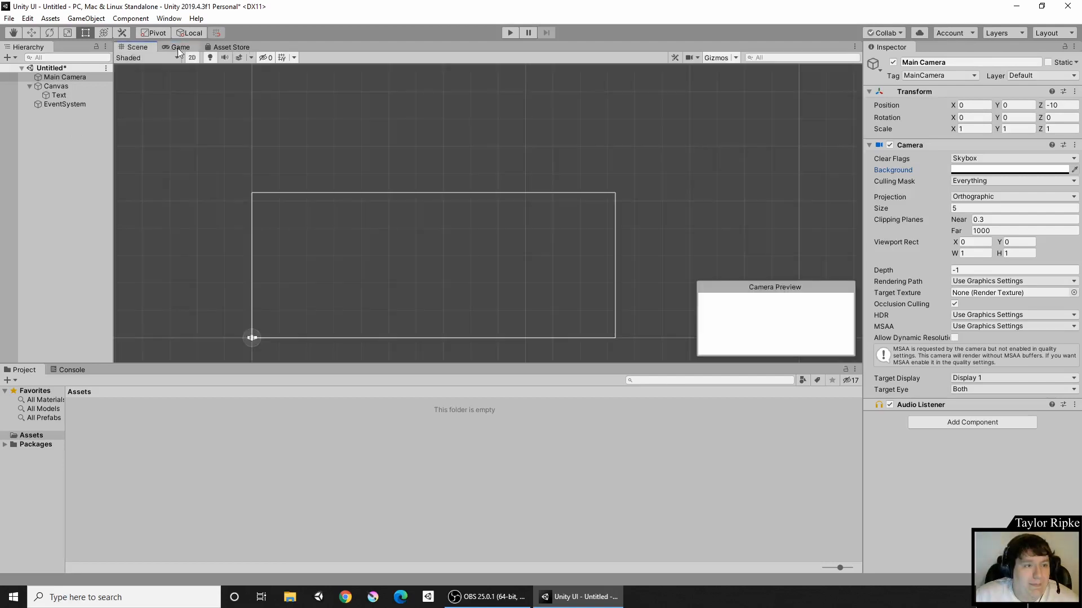
{"action": "left_click_drag", "start_coordinate": [177, 49], "coordinate": [786, 218]}
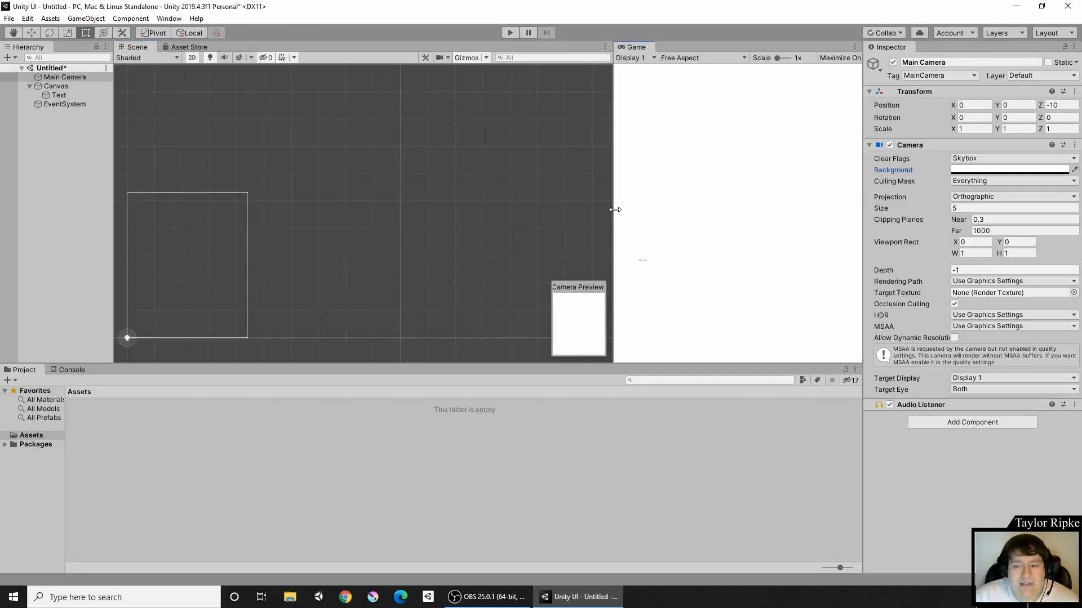
Step: Vary the Game view's width between narrow and wide to check how the canvas outline in the Scene view adapts
{"action": "left_click_drag", "start_coordinate": [615, 210], "coordinate": [502, 230]}
{"action": "scroll", "coordinate": [287, 225], "scroll_direction": "up", "scroll_amount": 3}
{"action": "middle_click_drag", "start_coordinate": [288, 225], "coordinate": [389, 232]}
{"action": "scroll", "coordinate": [282, 304], "scroll_direction": "up", "scroll_amount": 2}
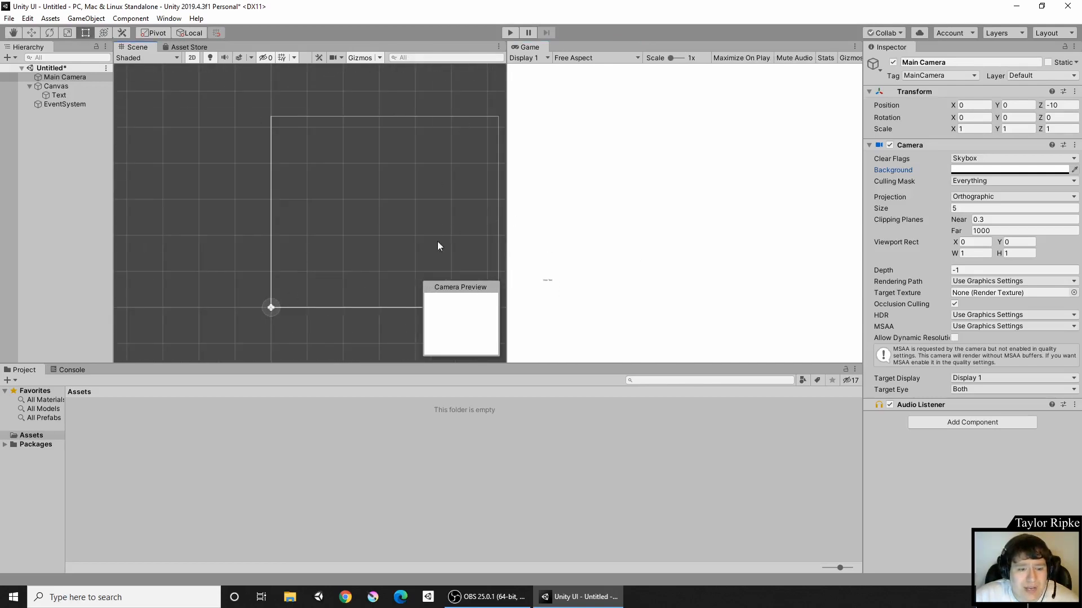
{"action": "left_click_drag", "start_coordinate": [506, 248], "coordinate": [773, 294]}
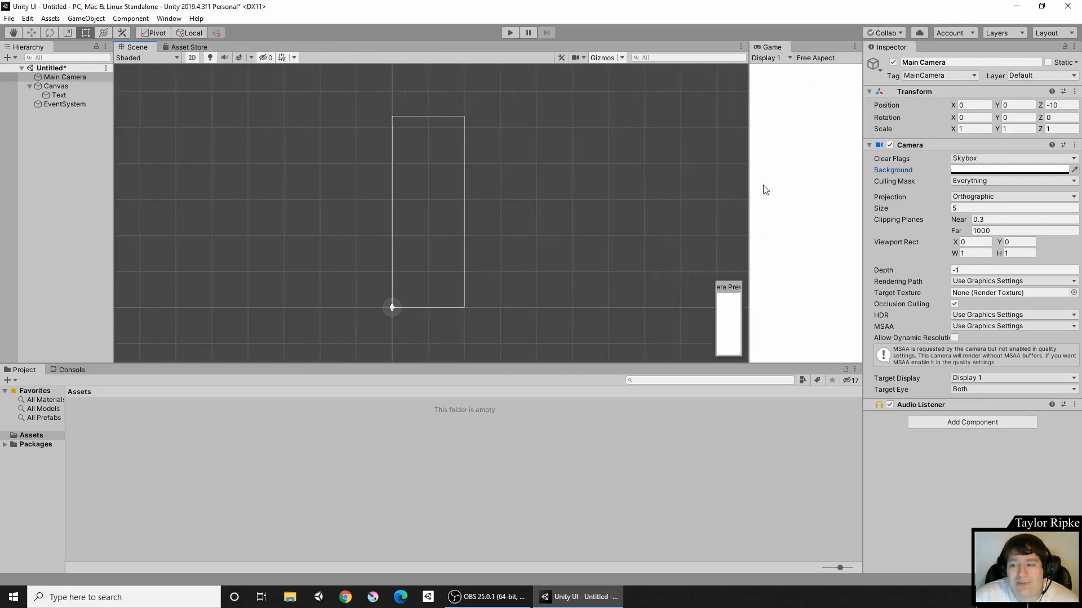
{"action": "left_click", "coordinate": [742, 274]}
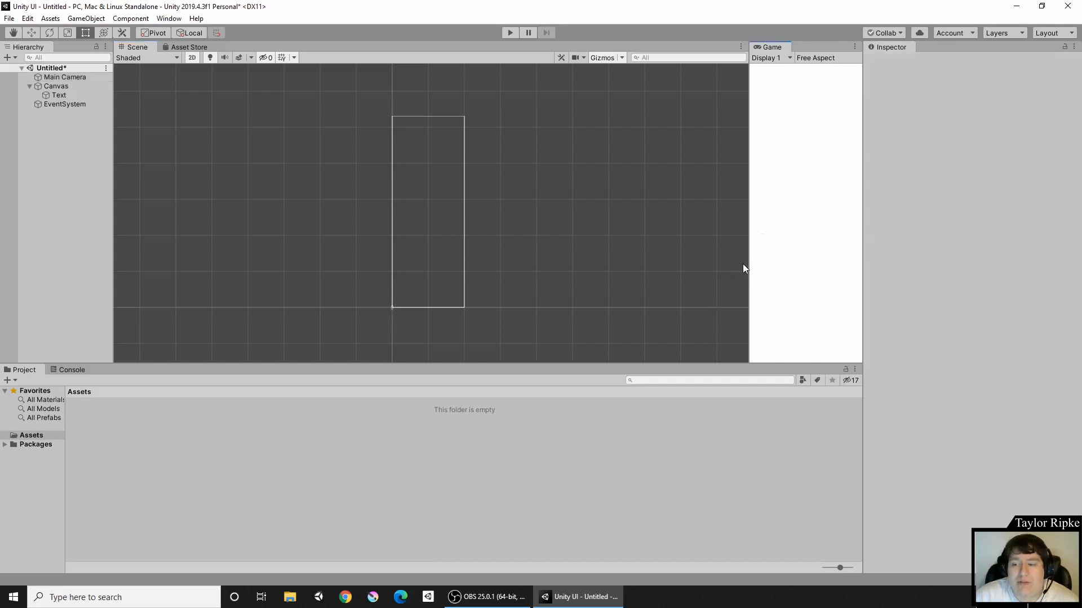
{"action": "left_click_drag", "start_coordinate": [748, 257], "coordinate": [451, 302]}
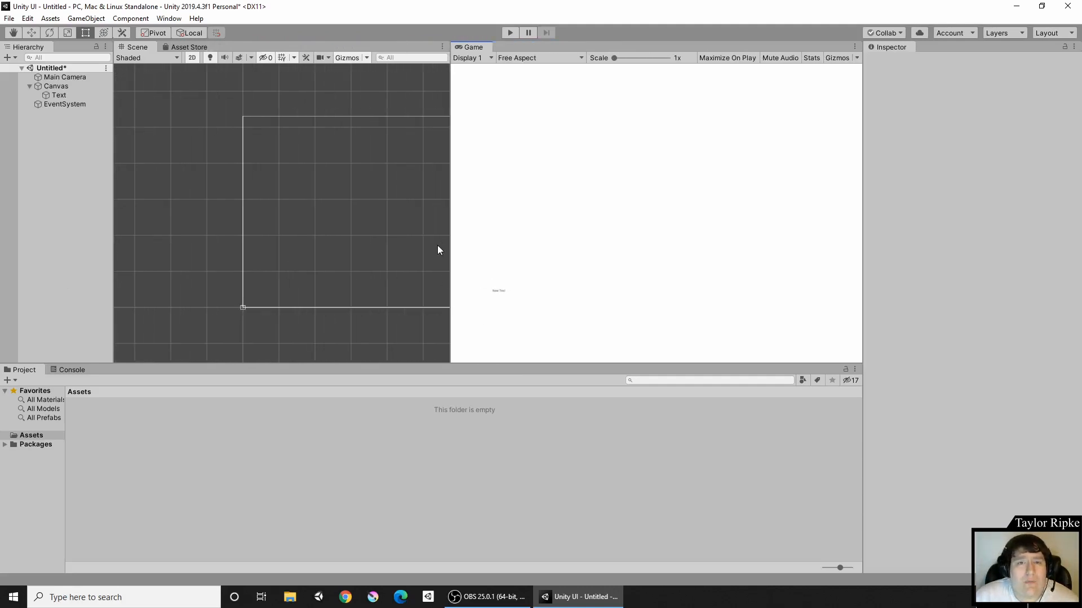
Step: Anchor the Text element to the bottom centre of the canvas, setting its pivot and position along with the anchor
{"action": "left_click", "coordinate": [56, 97]}
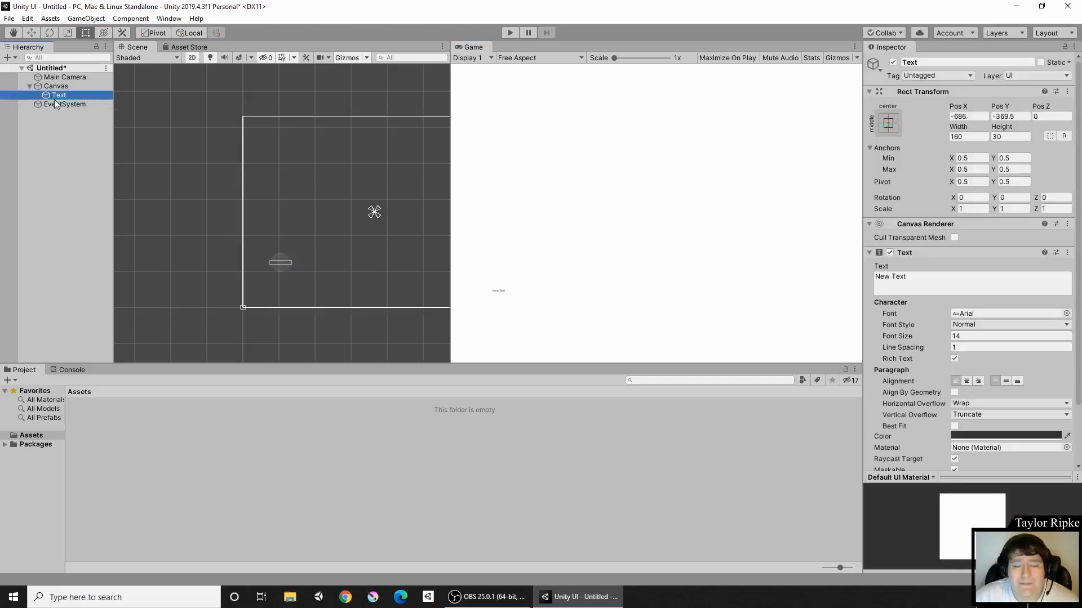
{"action": "left_click", "coordinate": [888, 122]}
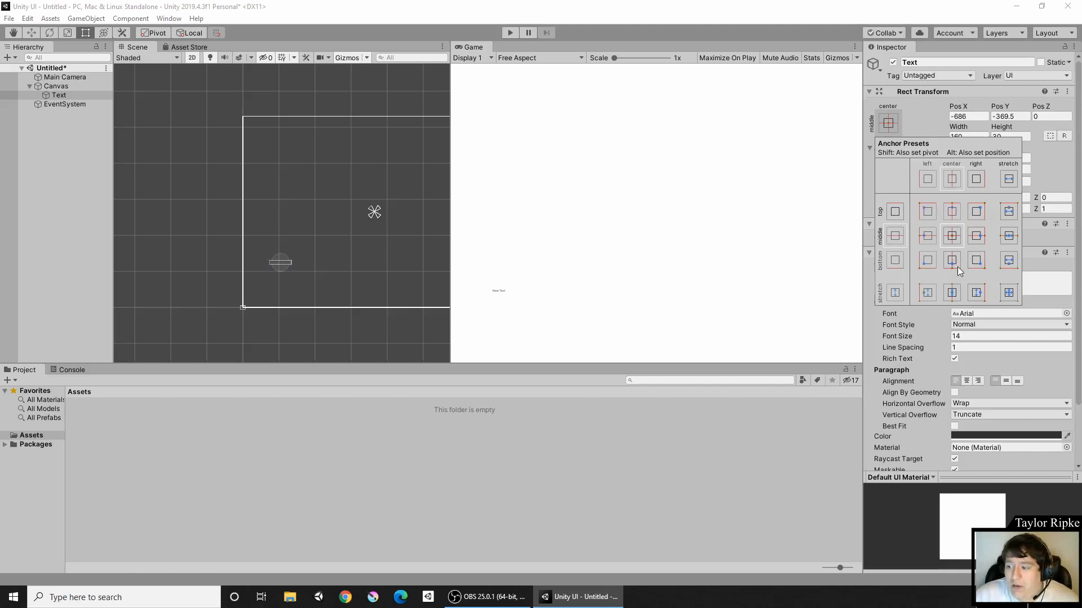
{"action": "key", "text": "alt"}
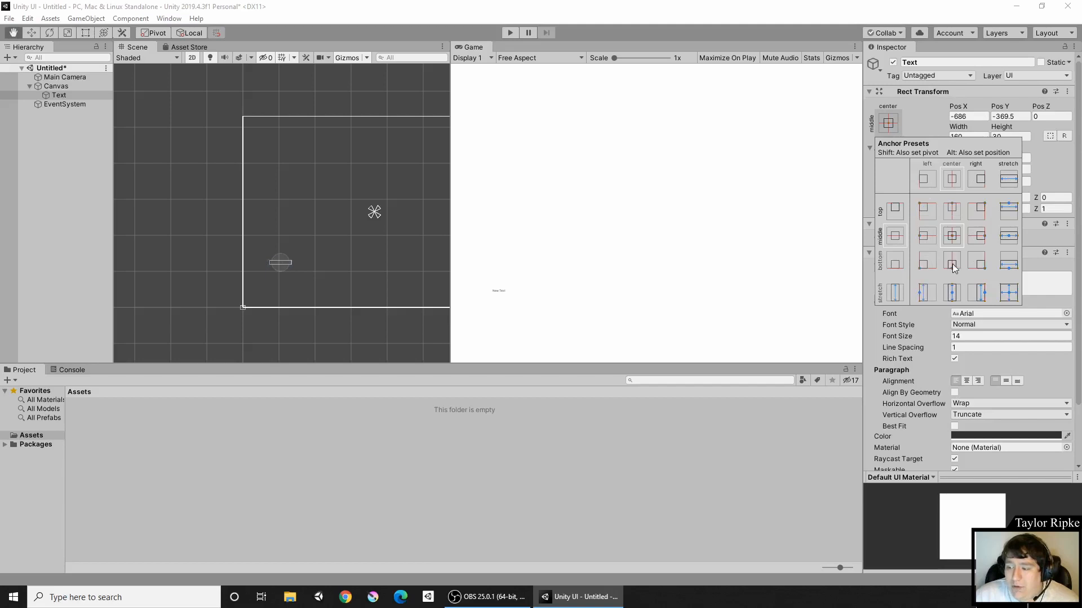
{"action": "left_click", "coordinate": [952, 262], "text": "alt"}
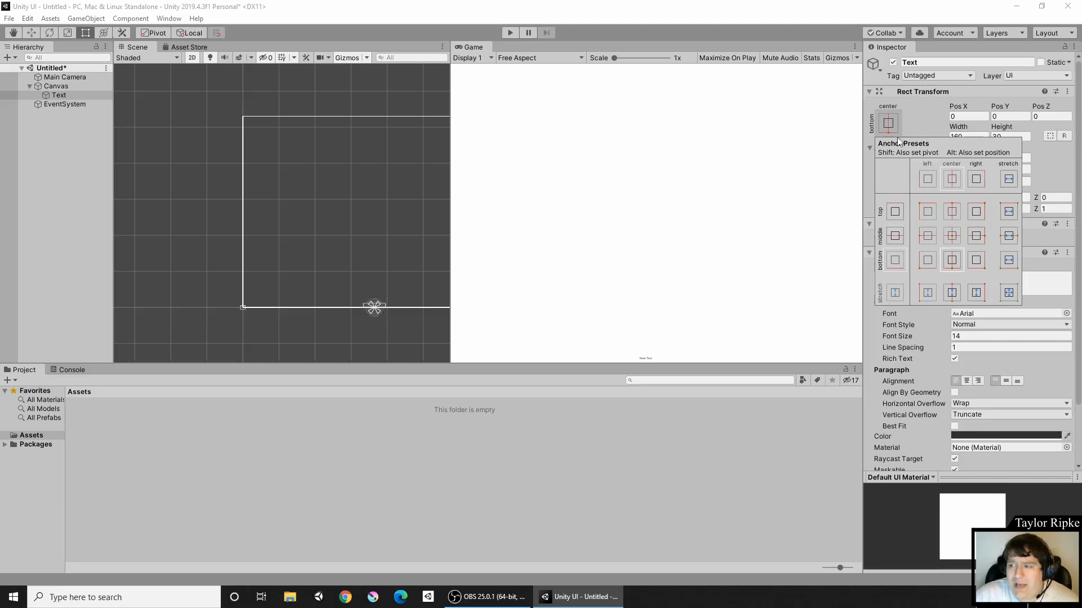
{"action": "left_click", "coordinate": [916, 103]}
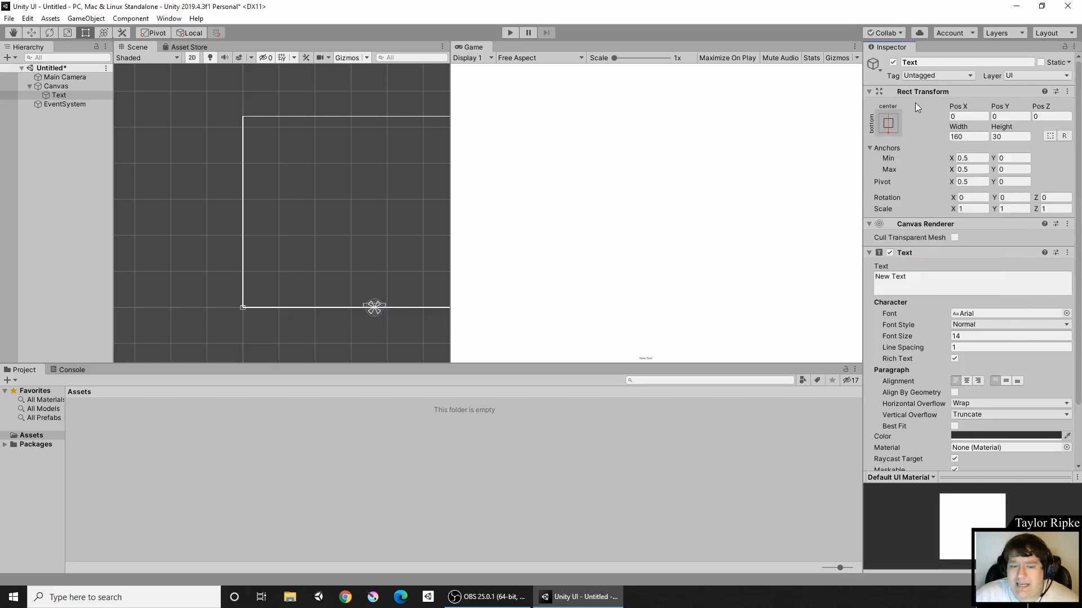
Step: Set the Text element's width to 500 and its height to 250
{"action": "left_click", "coordinate": [971, 137]}
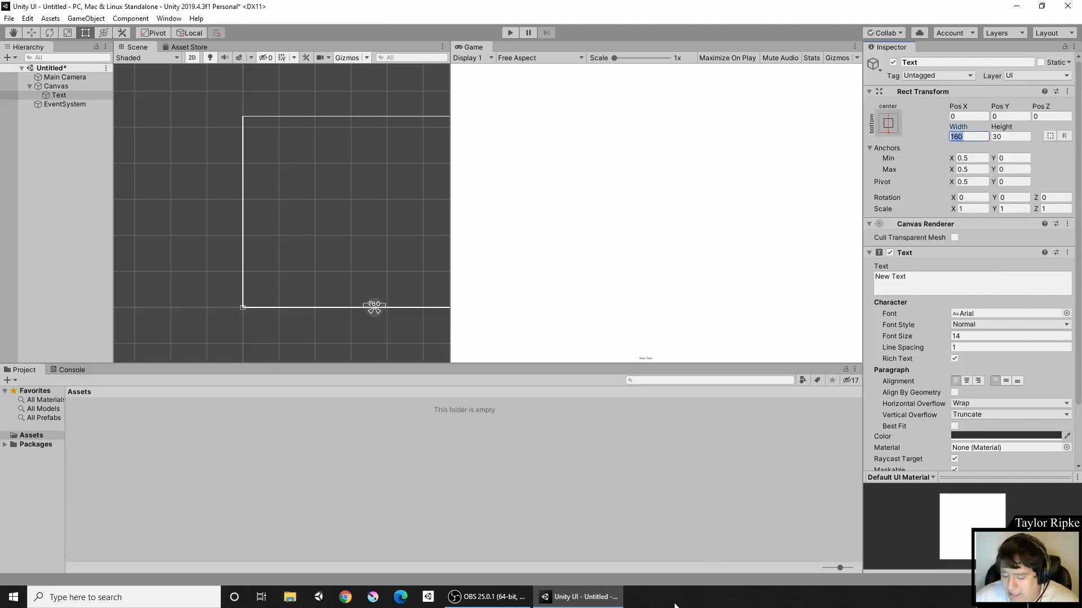
{"action": "type", "text": "500"}
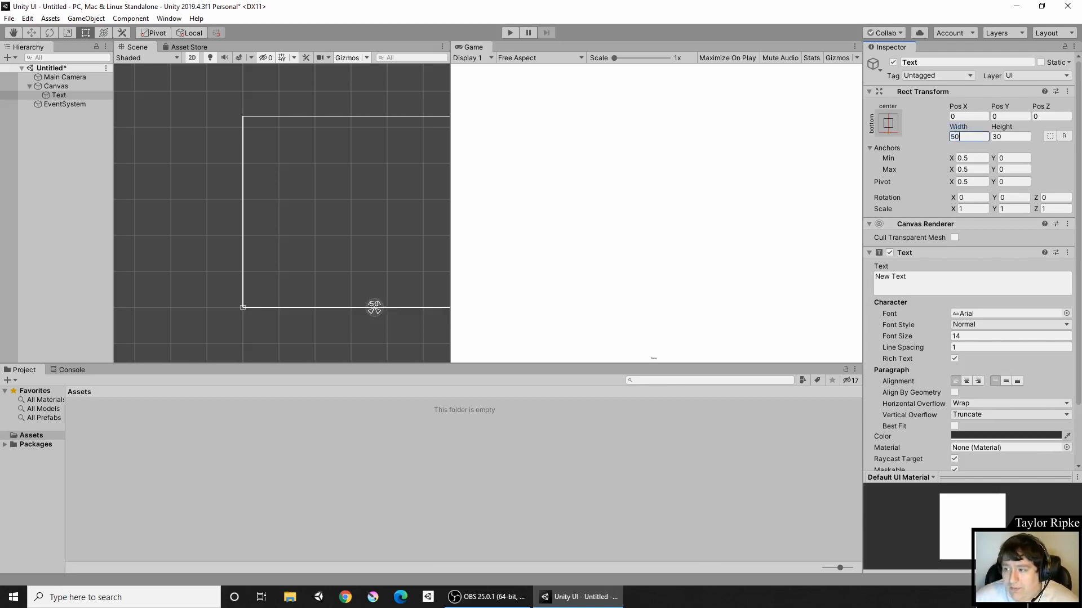
{"action": "key", "text": "Tab"}
{"action": "type", "text": "250"}
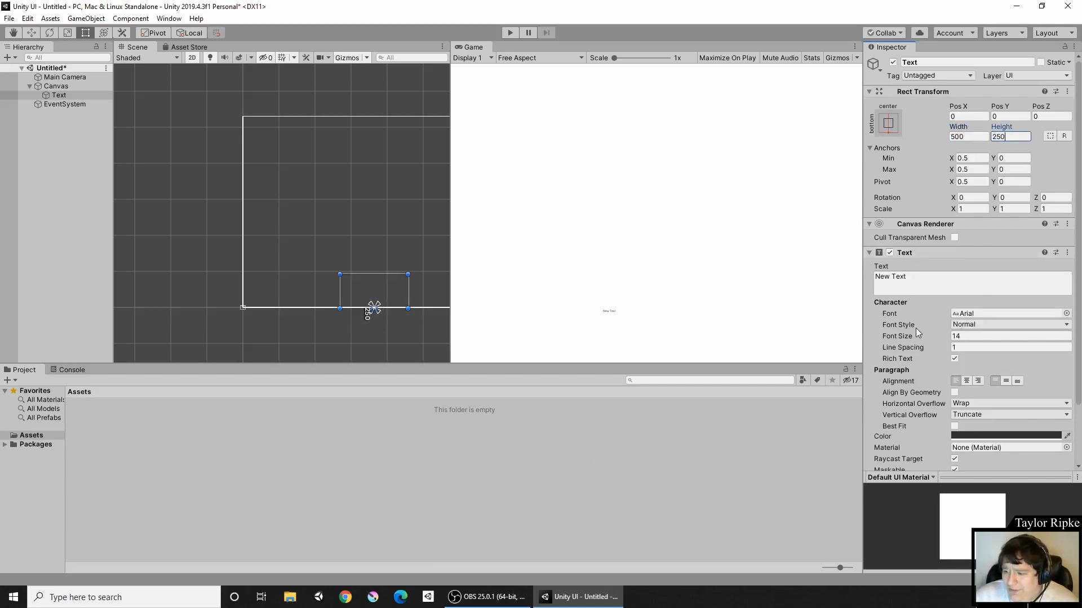
Step: Set the Text element's font size to 100
{"action": "left_click_drag", "start_coordinate": [919, 333], "coordinate": [974, 340]}
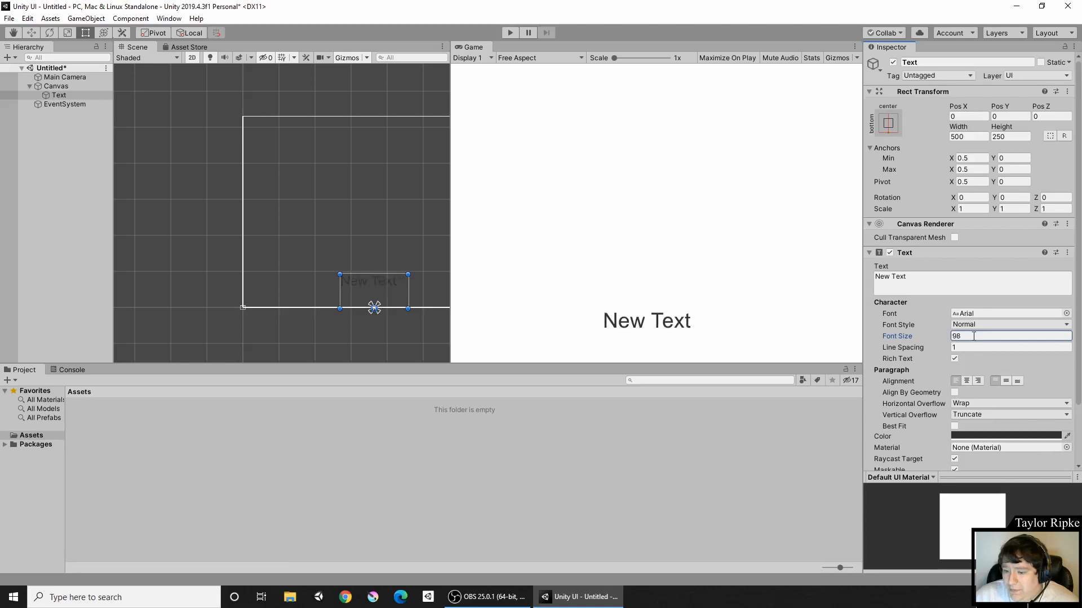
{"action": "key", "text": "BackSpace"}
{"action": "key", "text": "BackSpace"}
{"action": "type", "text": "100"}
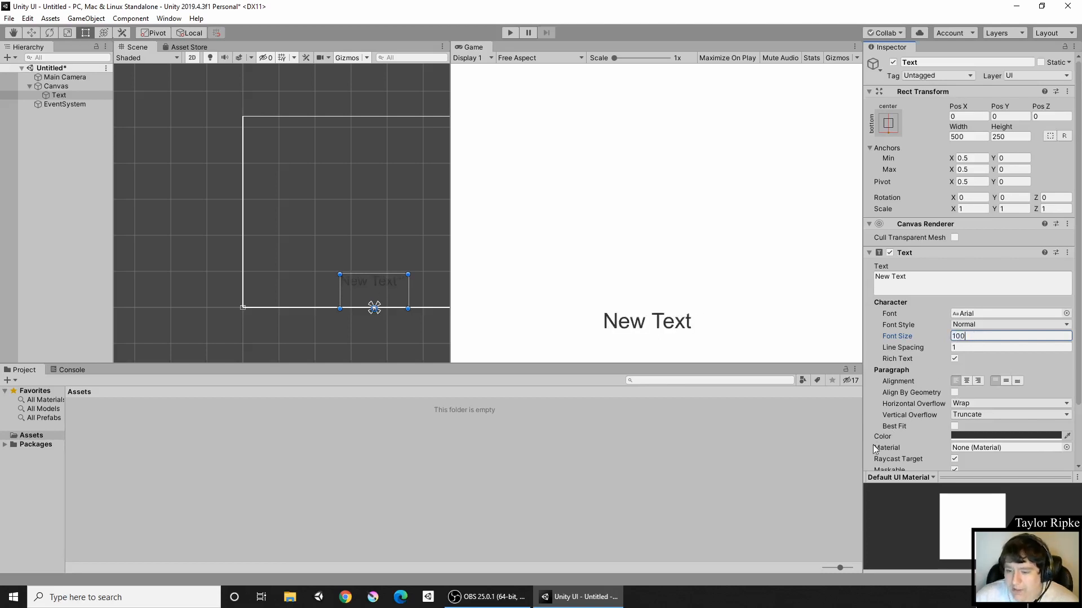
Step: Replace the Text element's content with "My first text. This is" and view its remaining text settings
{"action": "left_click", "coordinate": [913, 281]}
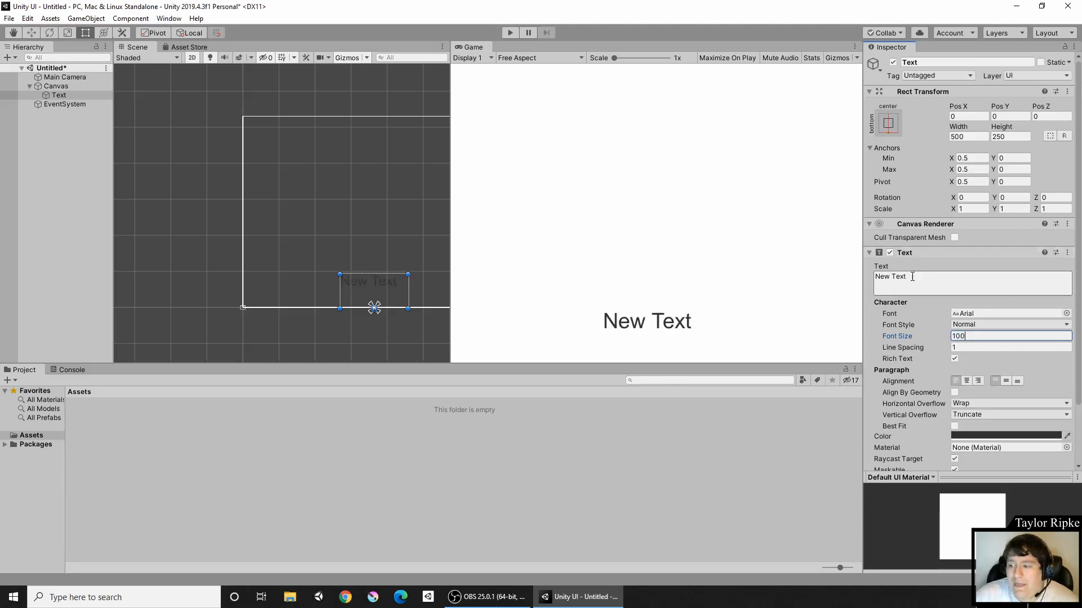
{"action": "key", "text": "ctrl+a"}
{"action": "type", "text": "My"}
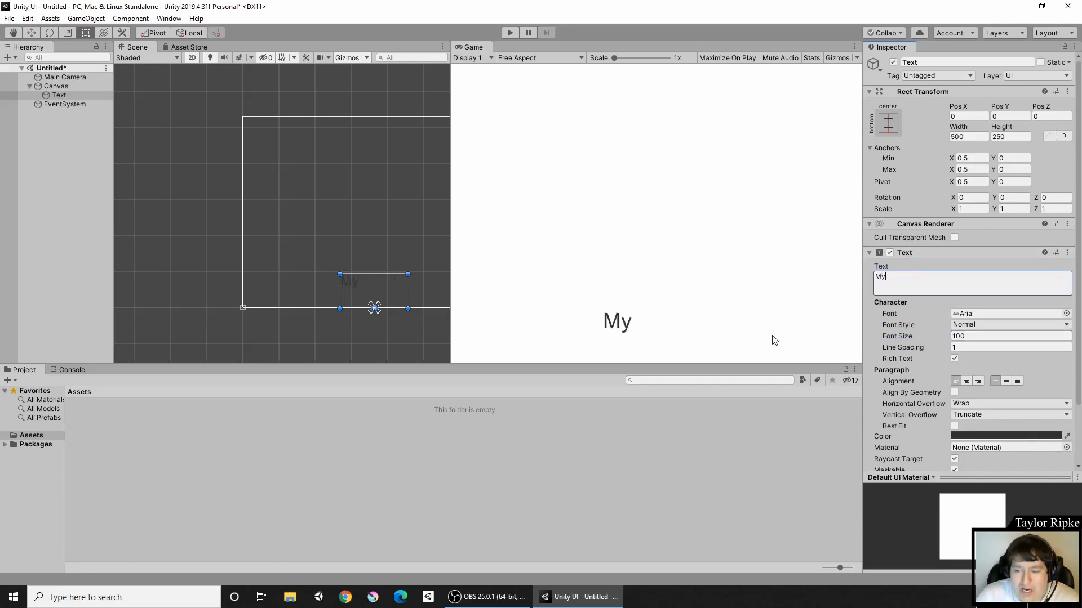
{"action": "type", "text": " first text"}
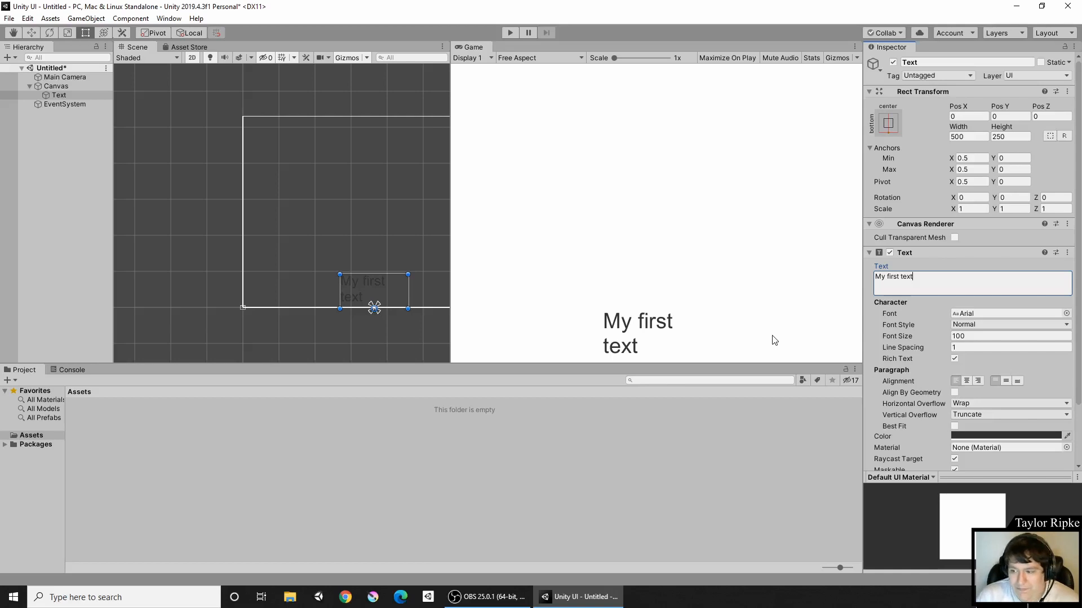
{"action": "type", "text": ". This is"}
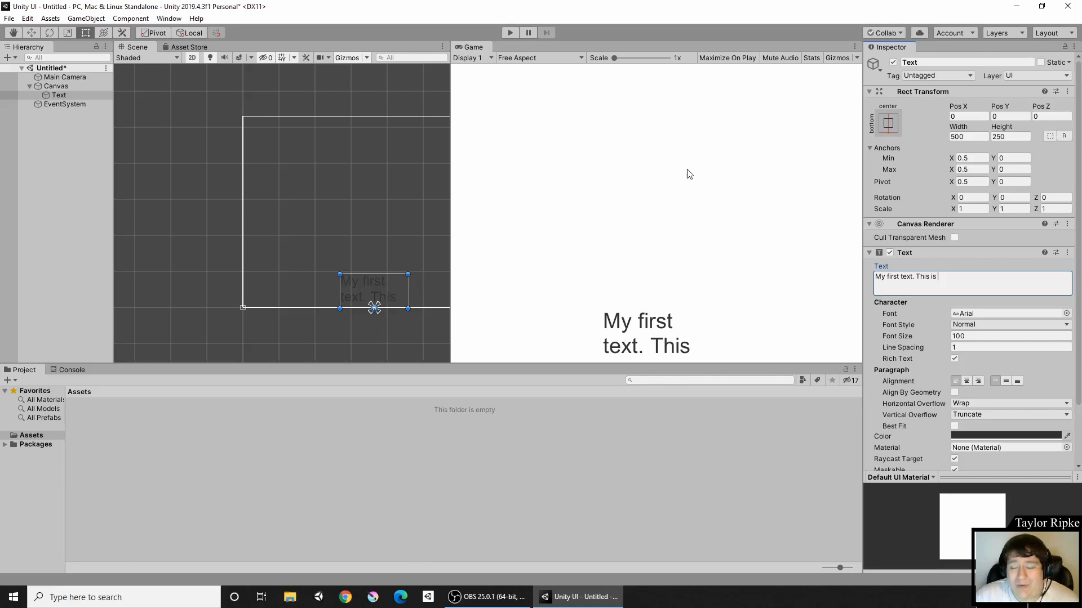
{"action": "scroll", "coordinate": [949, 204], "scroll_direction": "down", "scroll_amount": 3}
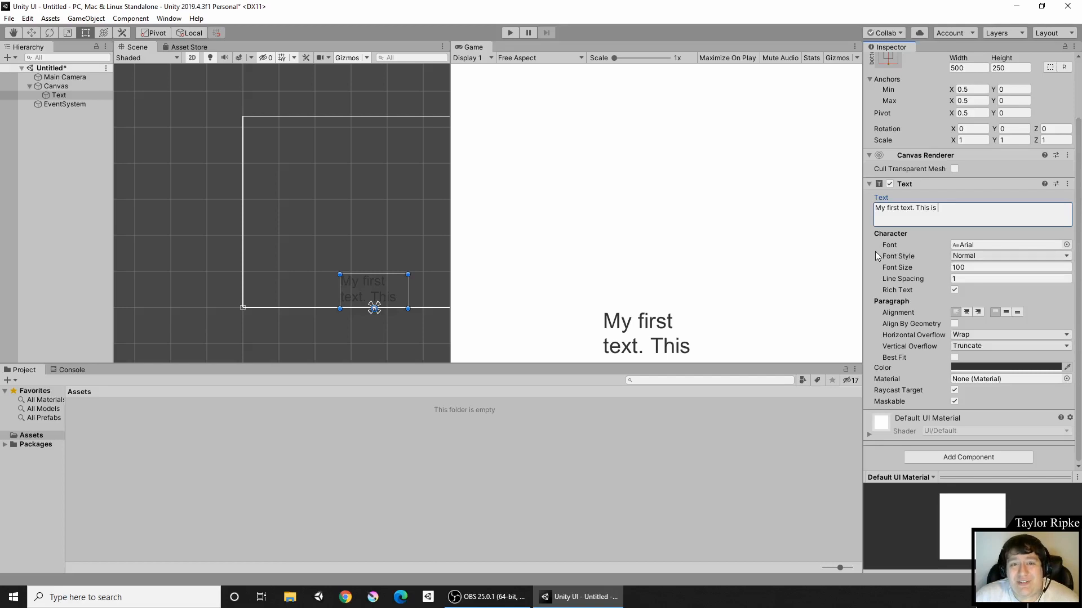
Step: Switch to Microsoft Edge, search the web for "1001 free fonts", and open the 1001 Free Fonts site
{"action": "left_click", "coordinate": [400, 597]}
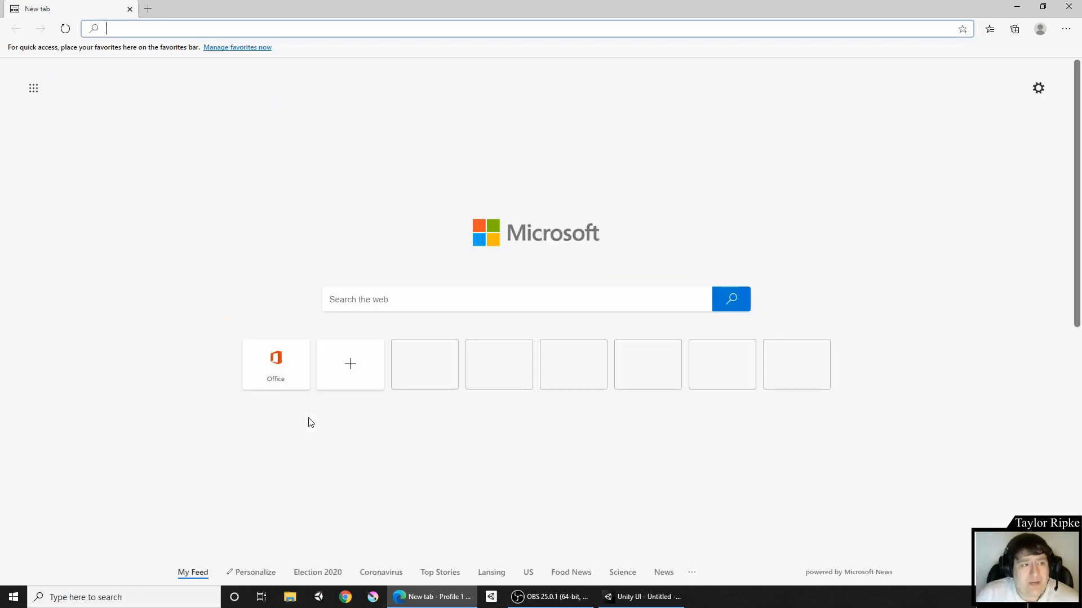
{"action": "type", "text": "1001 free "}
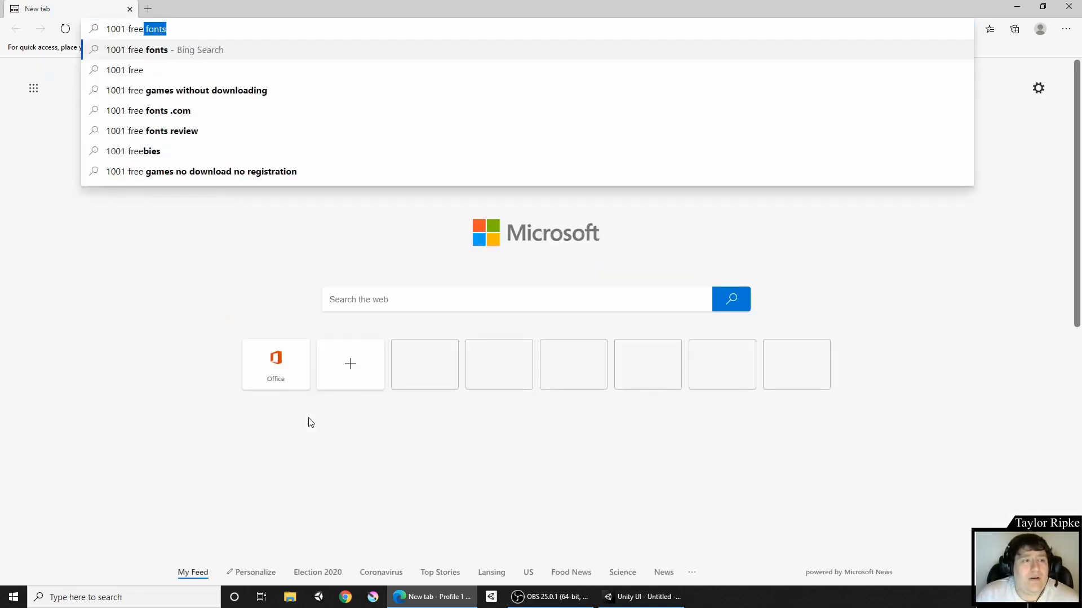
{"action": "type", "text": "fo"}
{"action": "key", "text": "Return"}
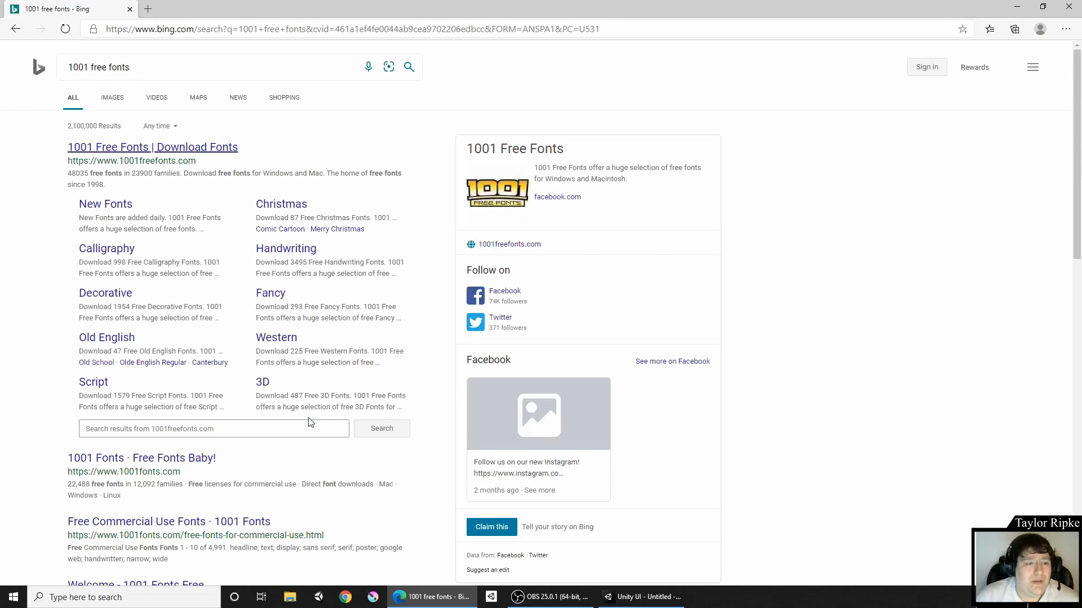
{"action": "left_click", "coordinate": [147, 149]}
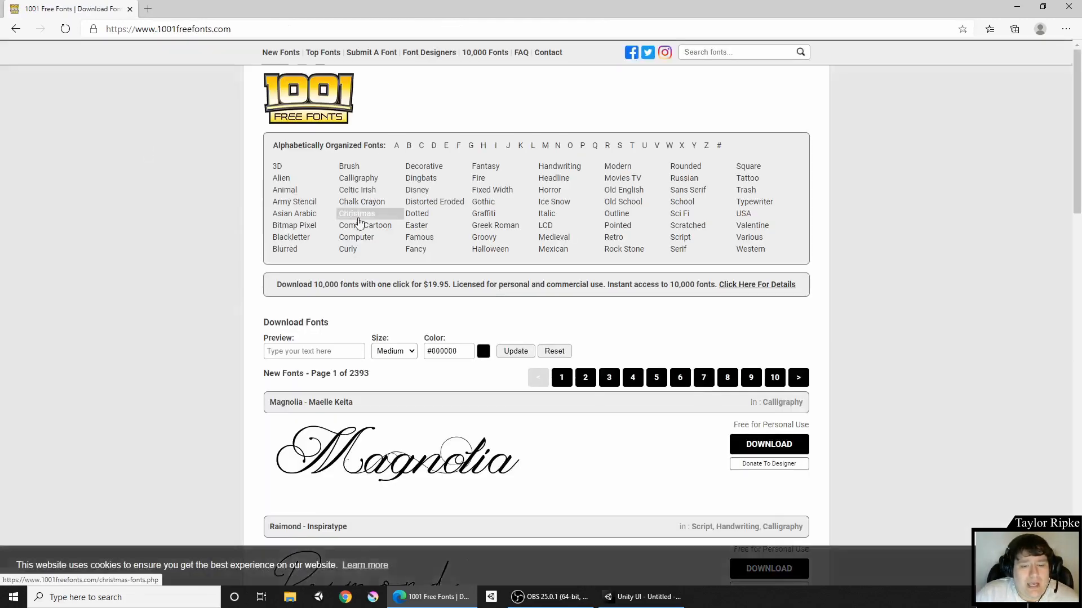
Step: Download the Brush Hours font from the New Fonts list
{"action": "scroll", "coordinate": [358, 221], "scroll_direction": "down", "scroll_amount": 4}
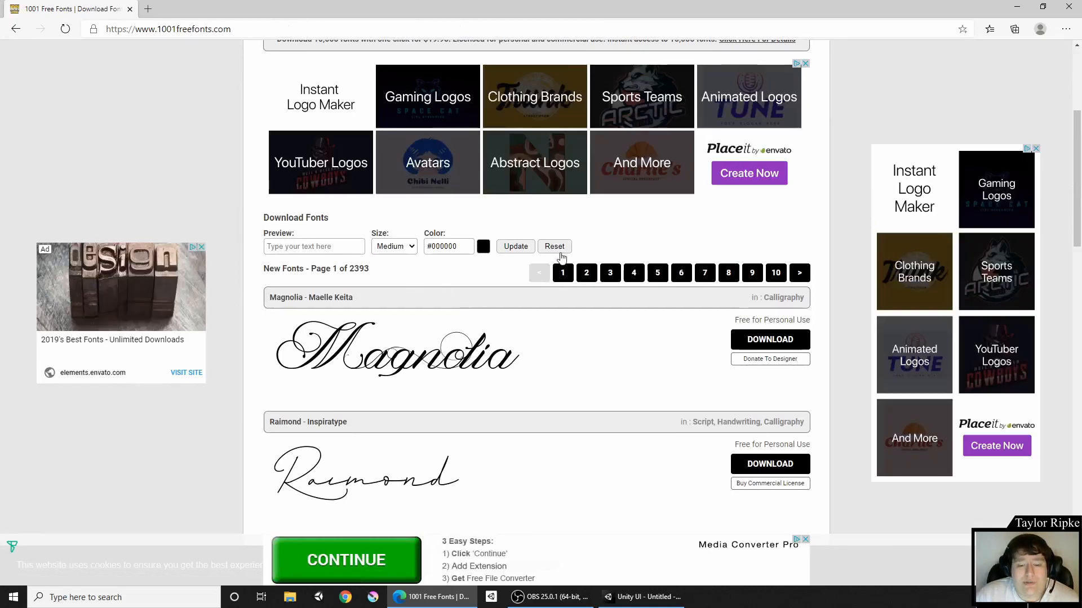
{"action": "scroll", "coordinate": [561, 257], "scroll_direction": "down", "scroll_amount": 7}
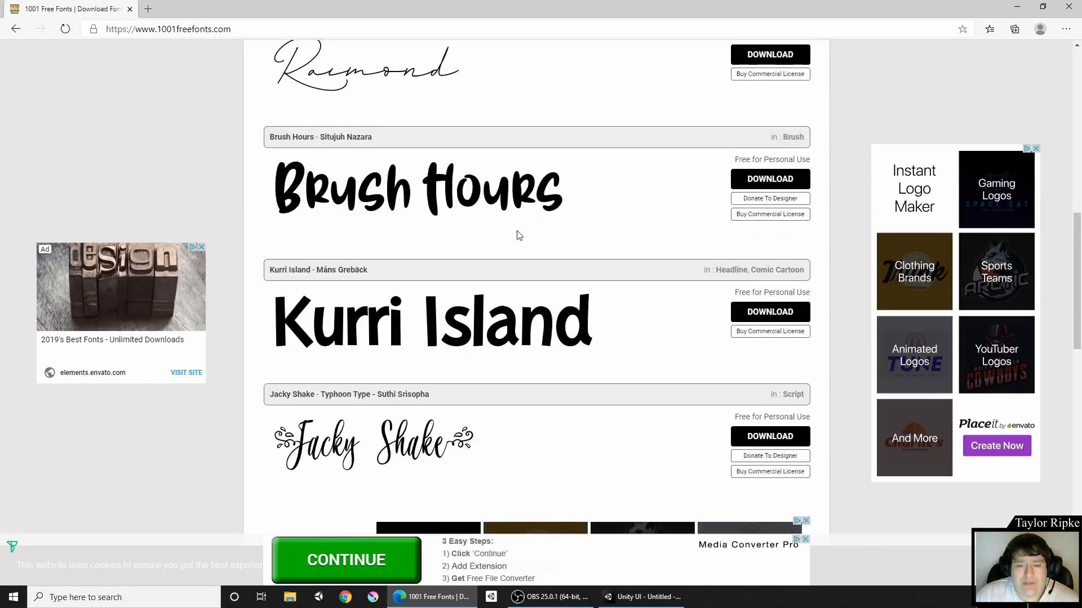
{"action": "left_click", "coordinate": [775, 183]}
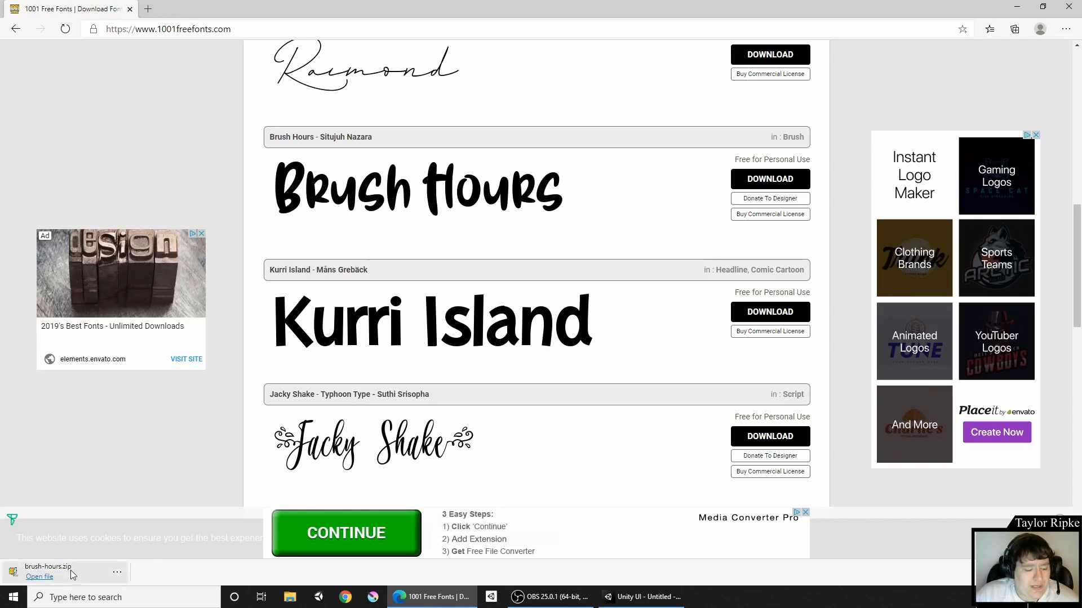
Step: Extract the downloaded brush-hours.zip into a brush-hours folder in Downloads with 7-Zip, and open the extracted folder
{"action": "left_click", "coordinate": [116, 573]}
{"action": "left_click", "coordinate": [153, 512]}
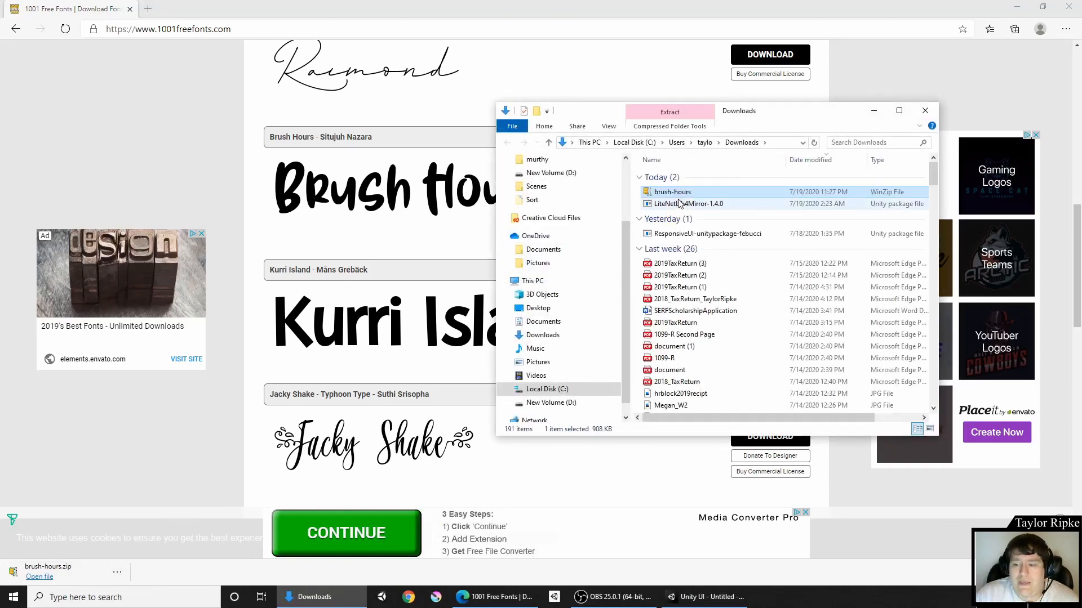
{"action": "right_click", "coordinate": [677, 196]}
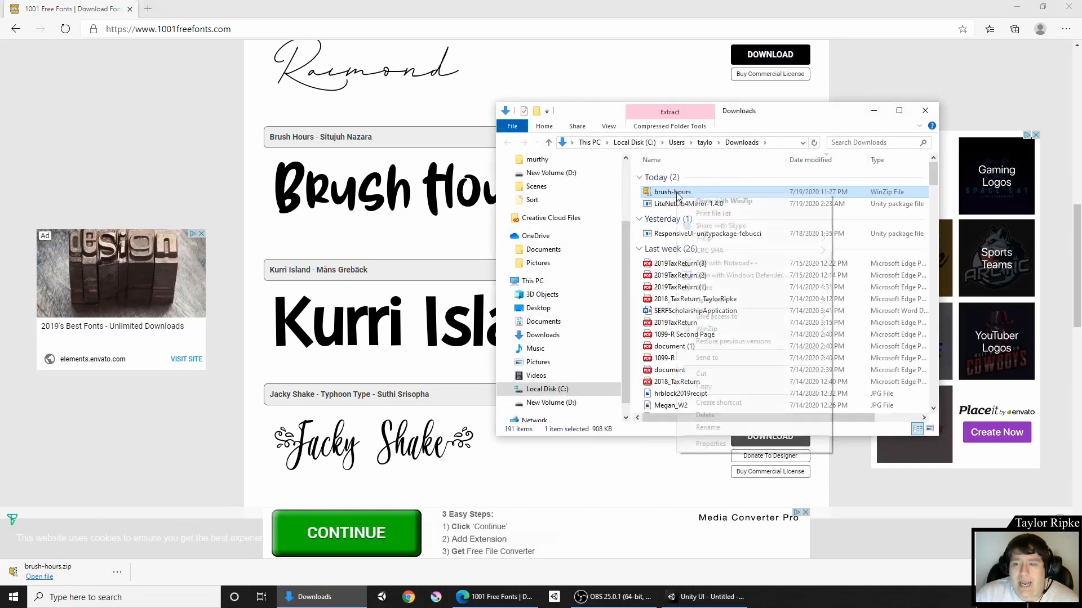
{"action": "mouse_move", "coordinate": [732, 239]}
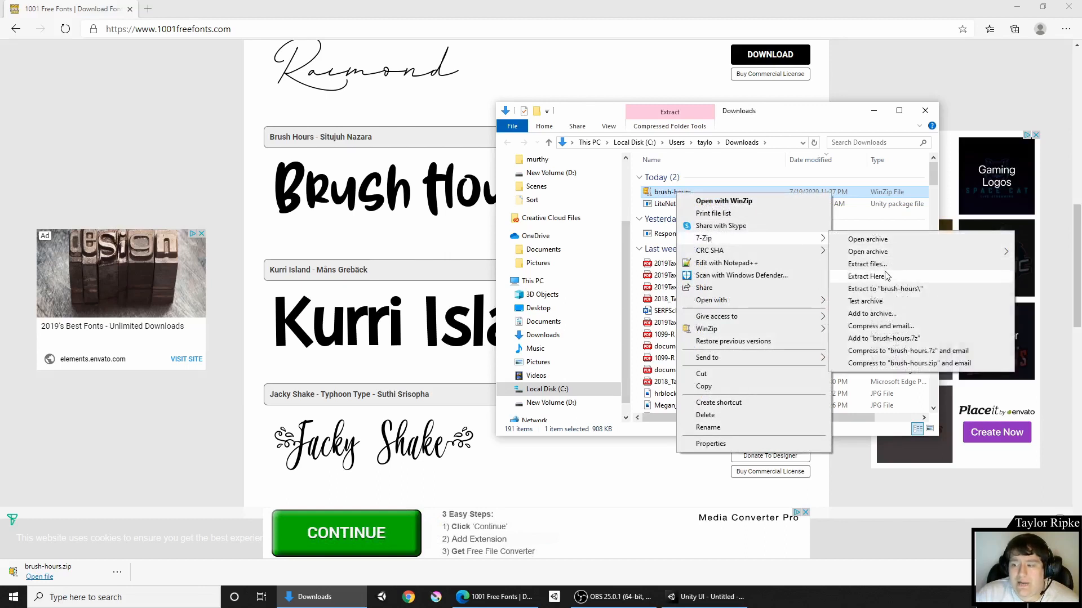
{"action": "left_click", "coordinate": [868, 264]}
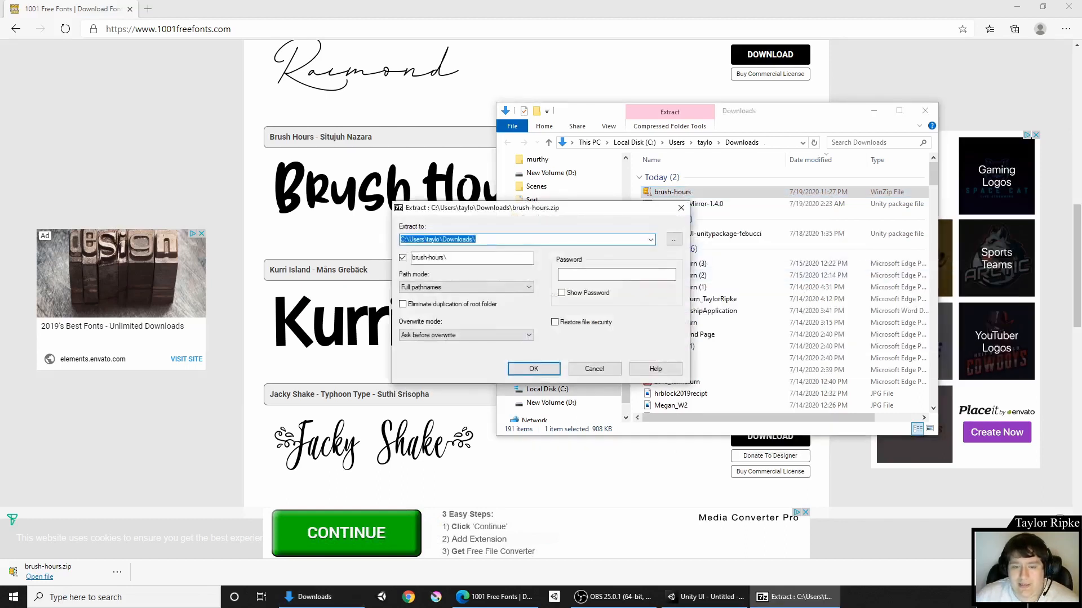
{"action": "key", "text": "Return"}
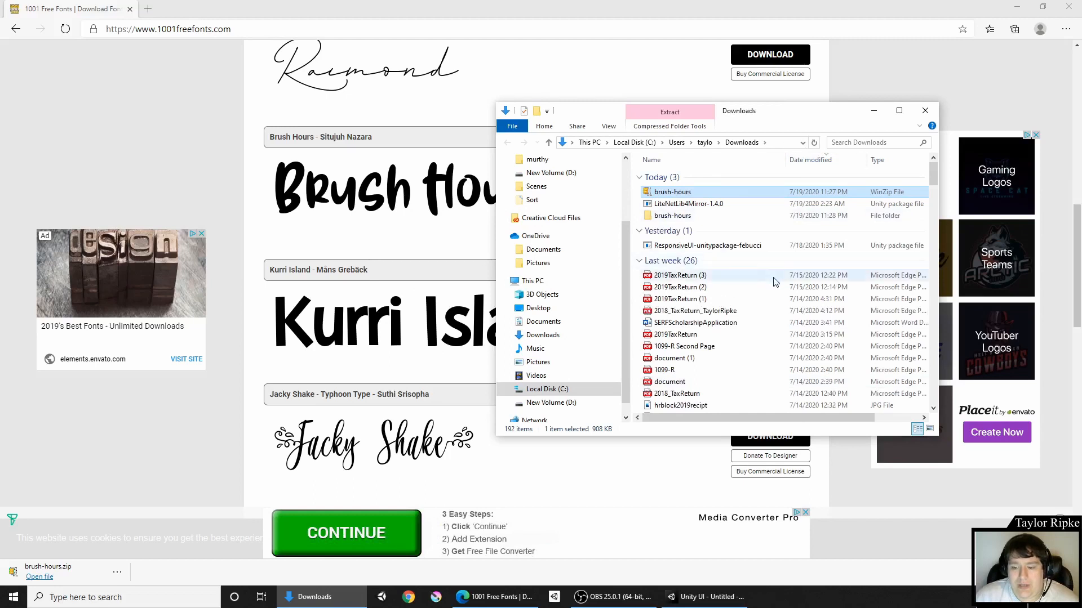
{"action": "left_click", "coordinate": [733, 217]}
{"action": "double_click", "coordinate": [732, 217]}
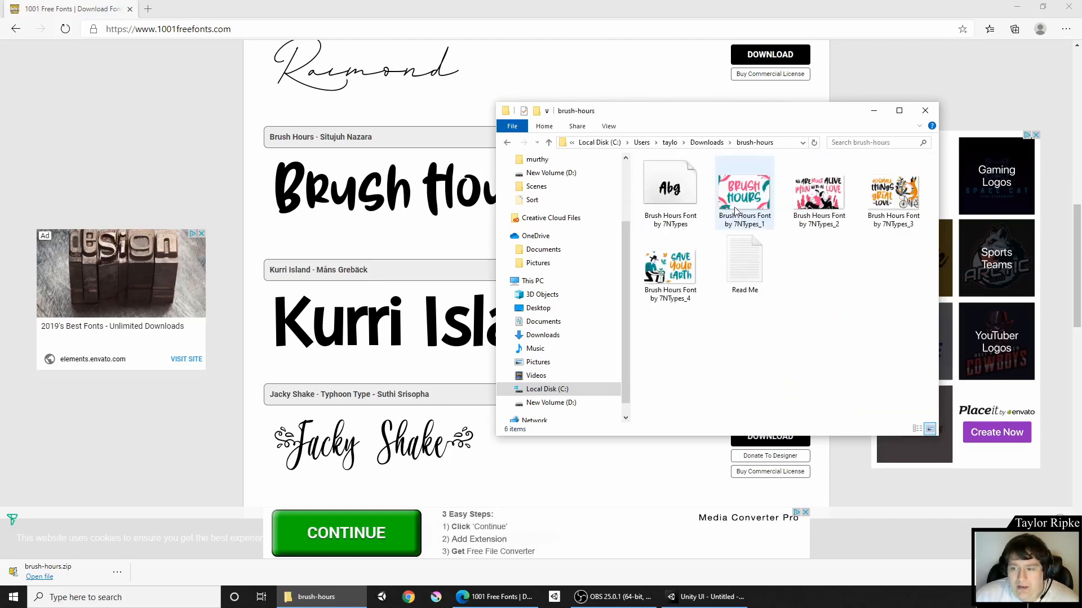
Step: Check the properties of the Brush Hours font file and import the font into the Unity project's Assets folder
{"action": "left_click", "coordinate": [676, 200]}
{"action": "right_click", "coordinate": [675, 197]}
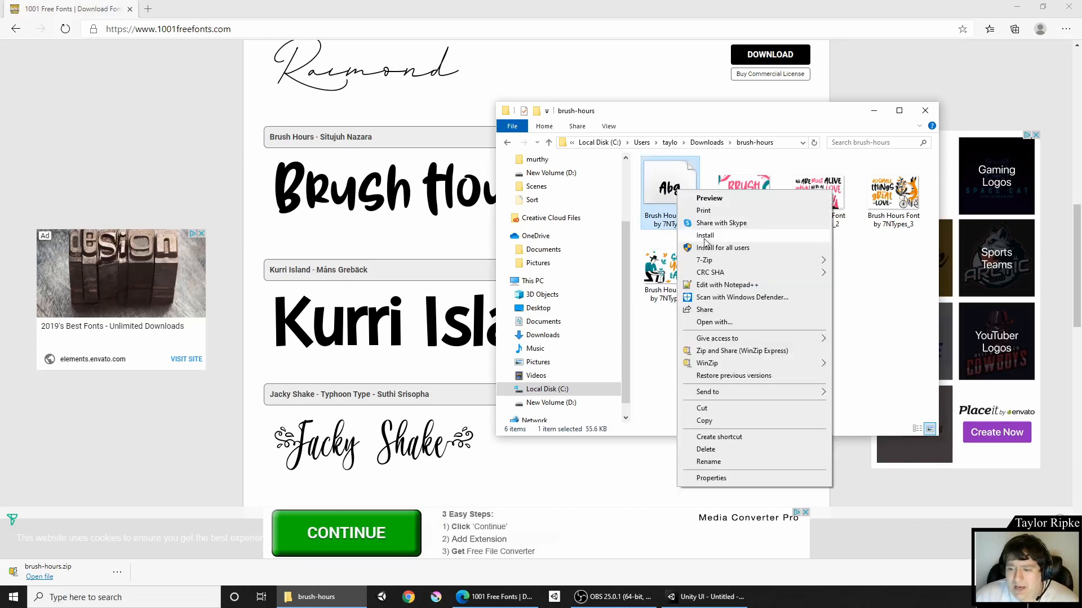
{"action": "left_click", "coordinate": [729, 478]}
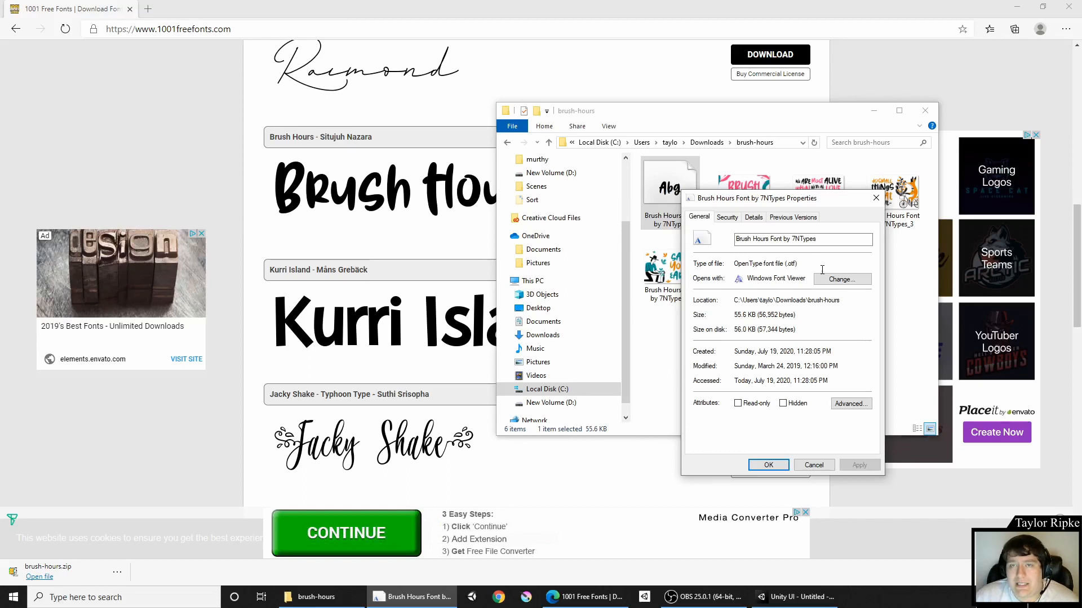
{"action": "left_click", "coordinate": [872, 199]}
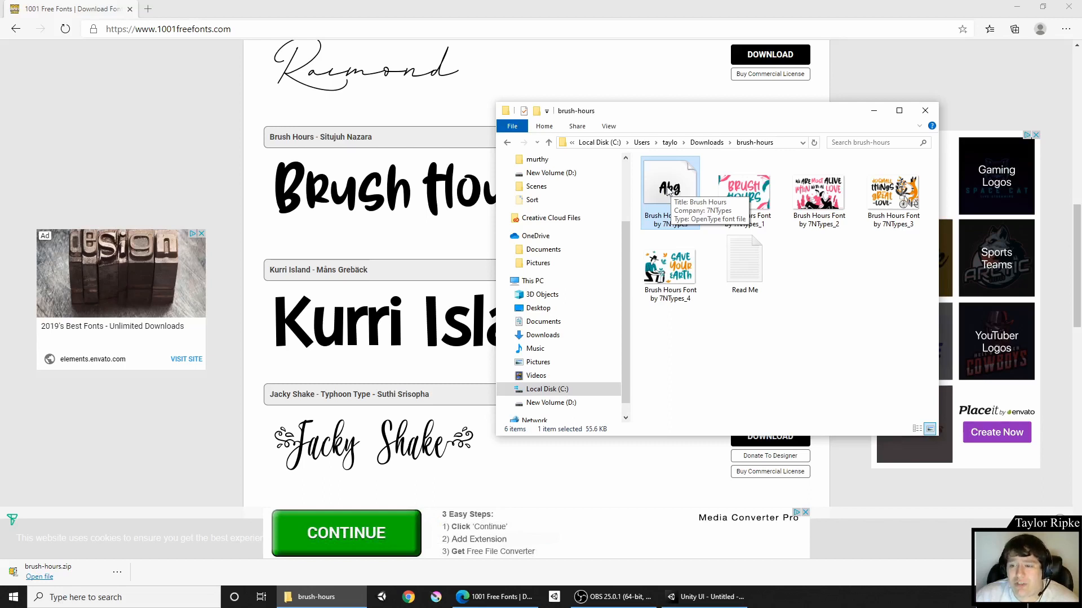
{"action": "mouse_move", "coordinate": [669, 192]}
{"action": "left_mouse_down"}
{"action": "mouse_move", "coordinate": [717, 518]}
{"action": "mouse_move", "coordinate": [690, 591]}
{"action": "mouse_move", "coordinate": [676, 598]}
{"action": "mouse_move", "coordinate": [415, 502]}
{"action": "mouse_move", "coordinate": [332, 447]}
{"action": "left_mouse_up"}
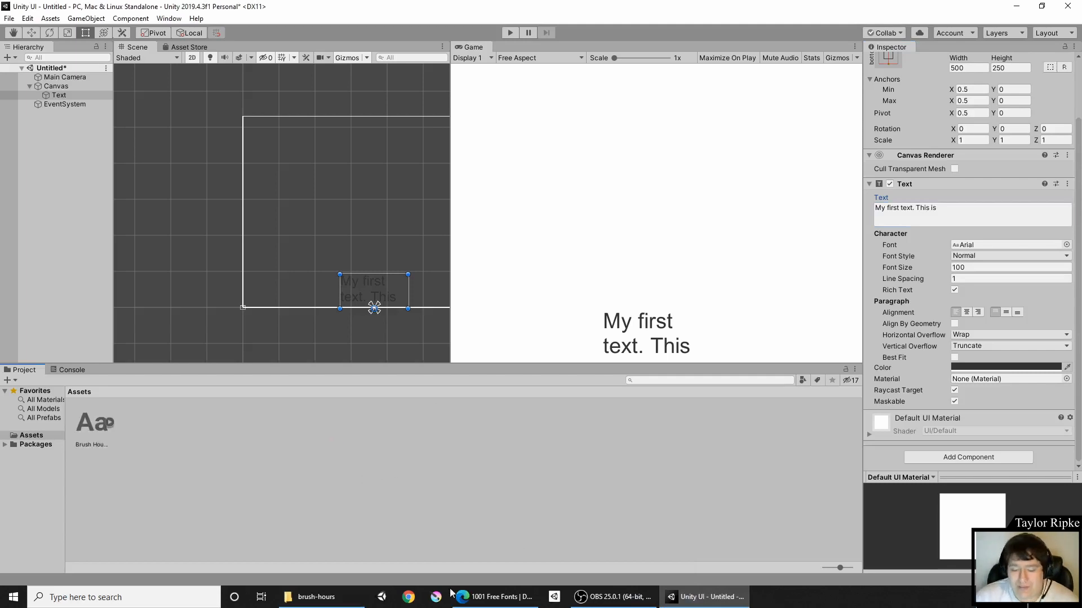
Step: Switch to Microsoft Edge, search the web for "da fonts" in a new tab, and open the DaFont site
{"action": "left_click", "coordinate": [496, 597]}
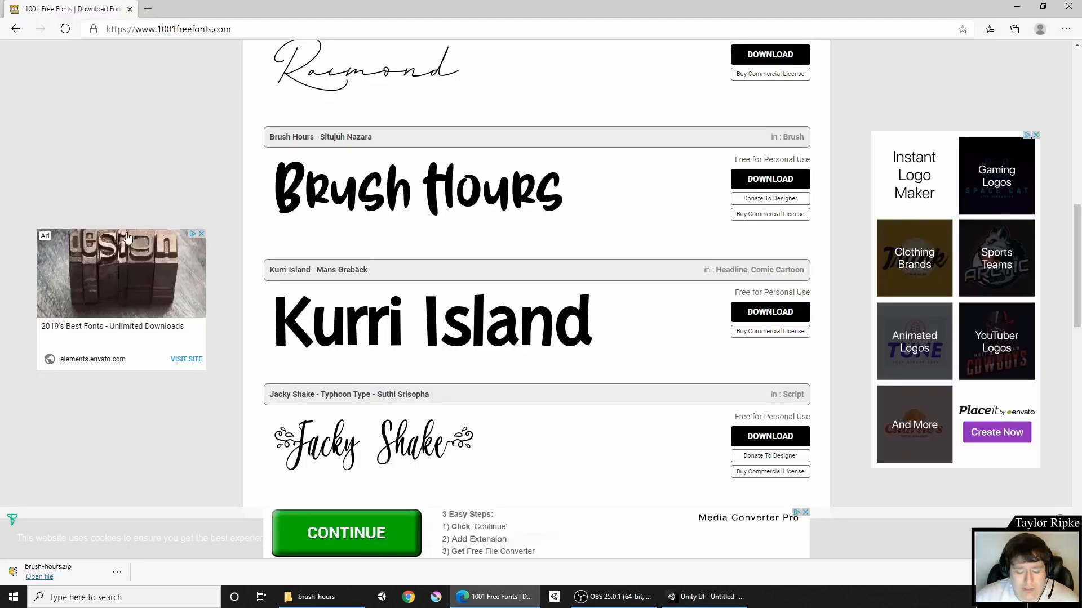
{"action": "key", "text": "ctrl+t"}
{"action": "type", "text": "da fonts"}
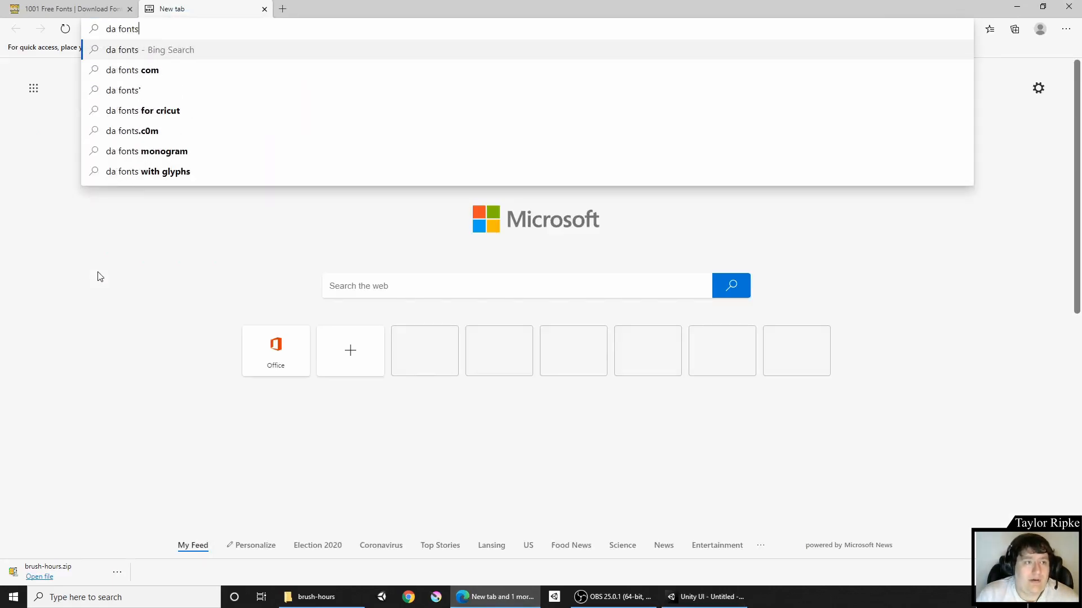
{"action": "key", "text": "Return"}
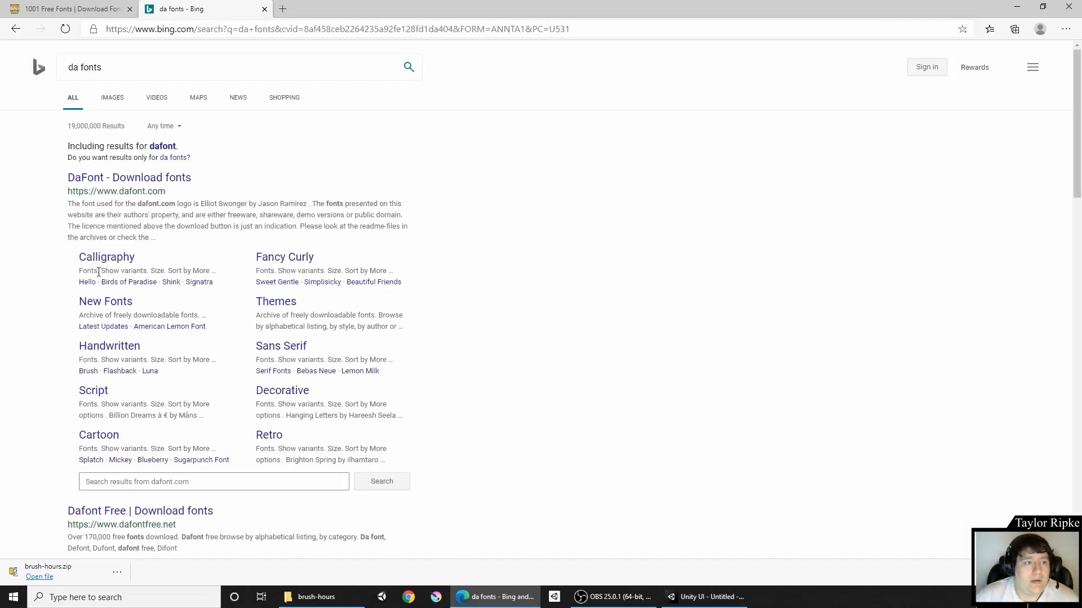
{"action": "left_click", "coordinate": [123, 179]}
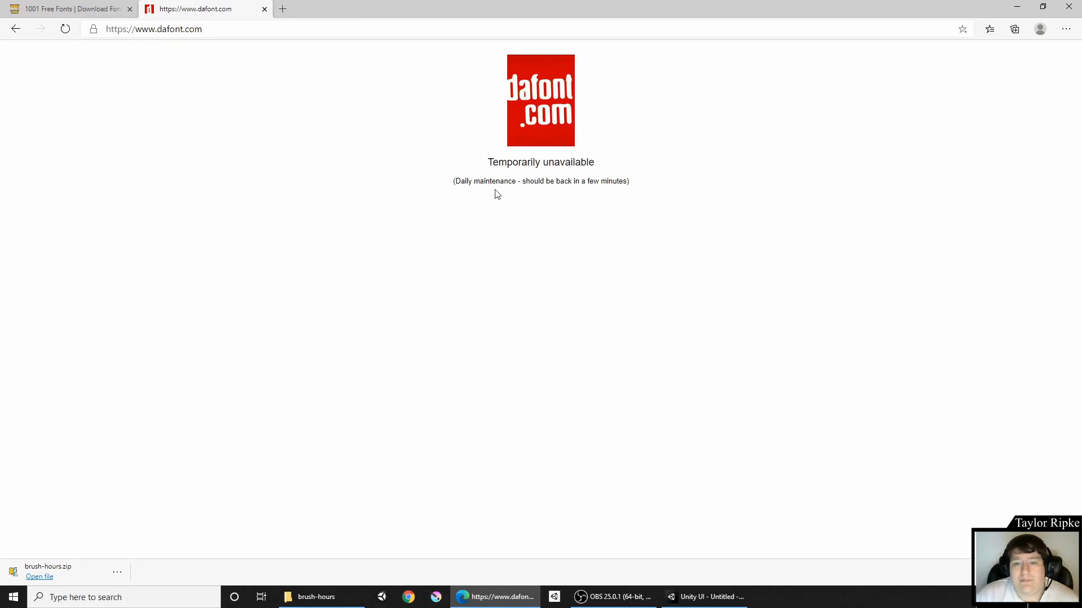
{"action": "left_click", "coordinate": [15, 29]}
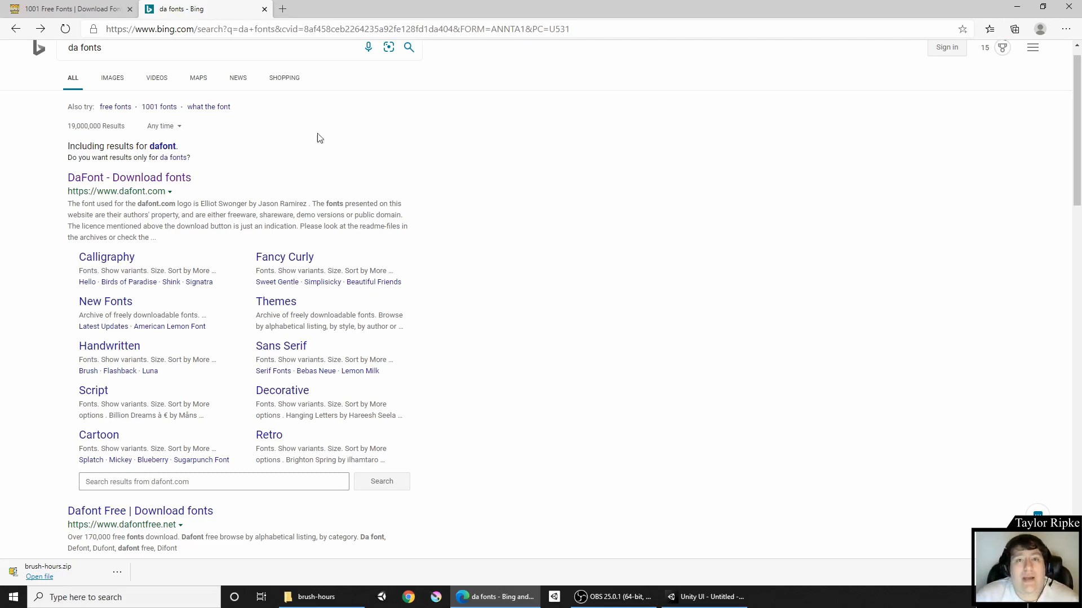
Step: Return to Unity, assign the imported Brush Hours font to the Text element, and widen the Inspector
{"action": "left_click", "coordinate": [1022, 6]}
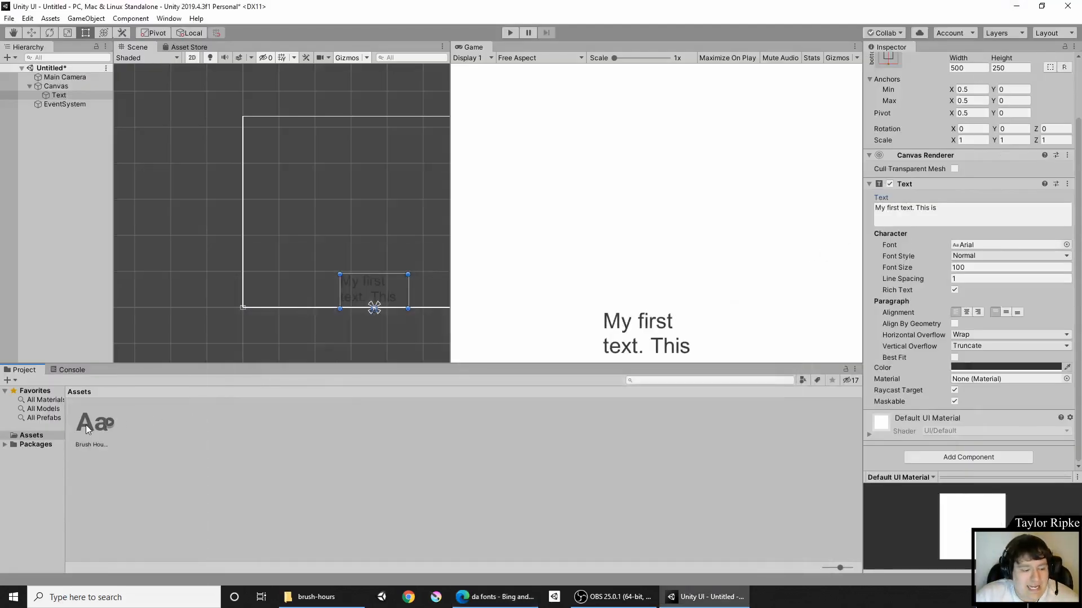
{"action": "mouse_move", "coordinate": [85, 424]}
{"action": "left_mouse_down"}
{"action": "mouse_move", "coordinate": [164, 423]}
{"action": "mouse_move", "coordinate": [634, 325]}
{"action": "mouse_move", "coordinate": [850, 248]}
{"action": "mouse_move", "coordinate": [978, 245]}
{"action": "left_mouse_up"}
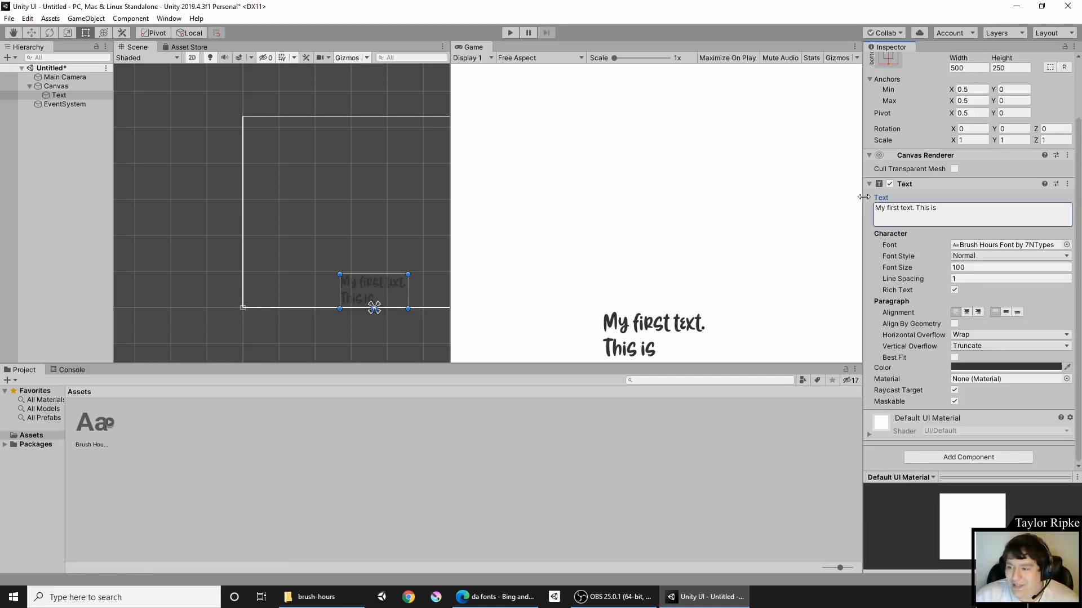
{"action": "left_click_drag", "start_coordinate": [863, 201], "coordinate": [741, 229]}
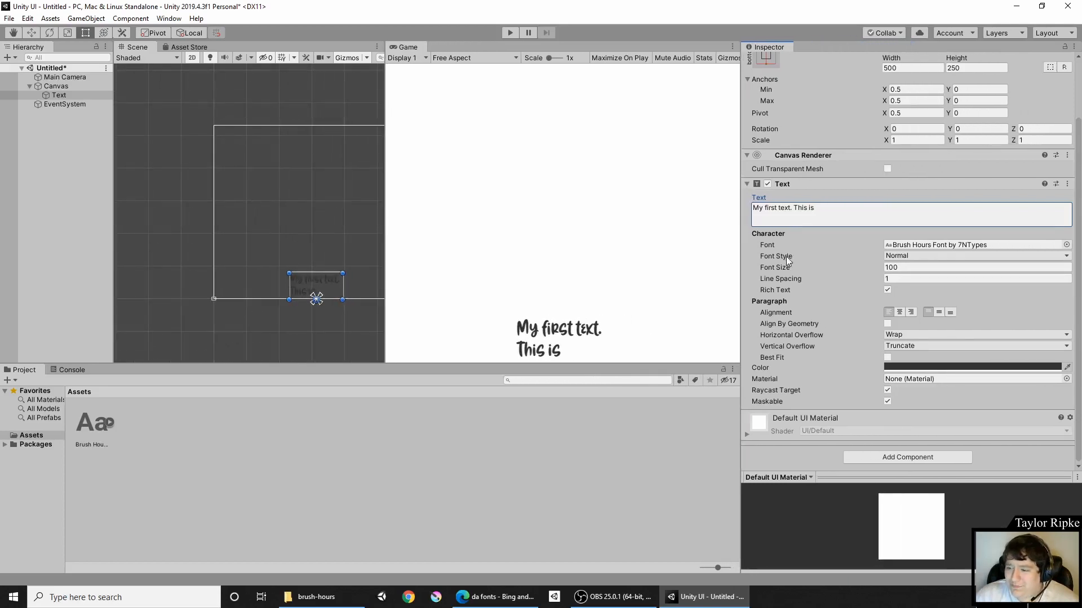
Step: Try the Italic font style on the Text element and return it to Normal
{"action": "left_click", "coordinate": [922, 257]}
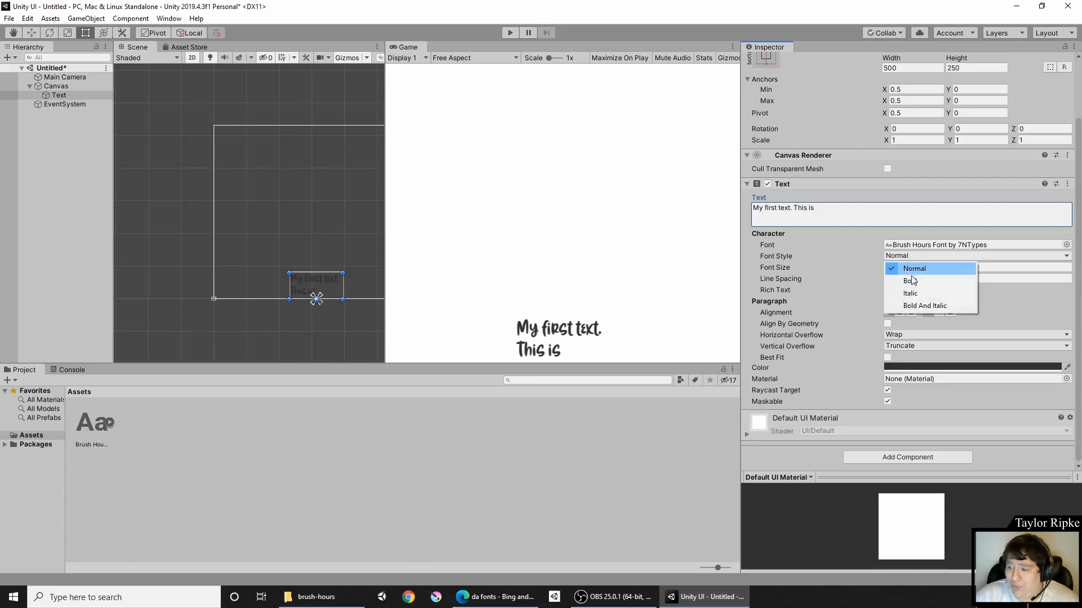
{"action": "left_click", "coordinate": [911, 295]}
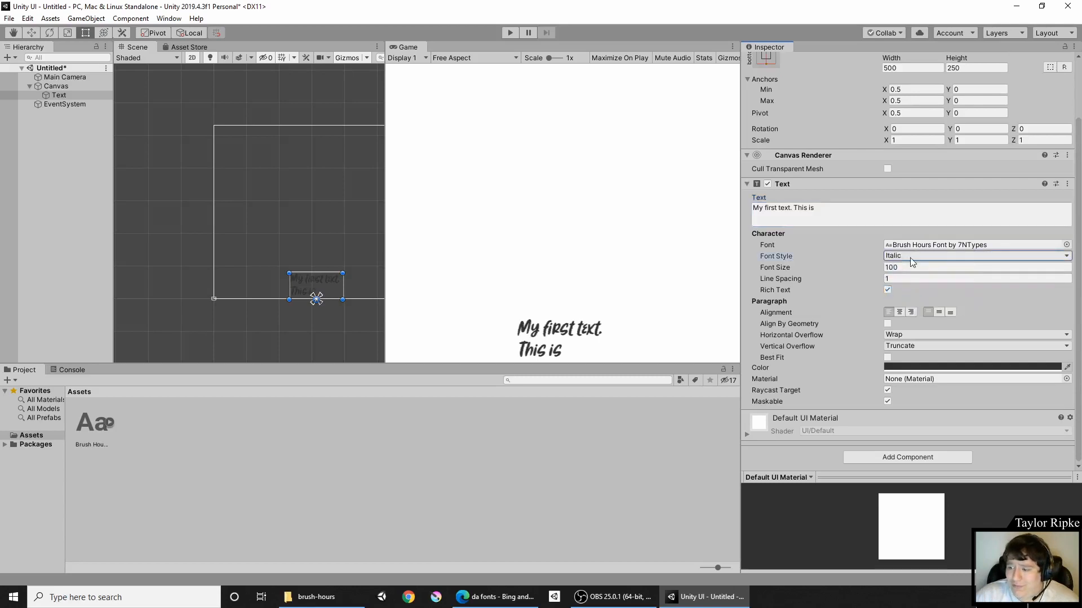
{"action": "left_click", "coordinate": [910, 256]}
{"action": "left_click", "coordinate": [910, 272]}
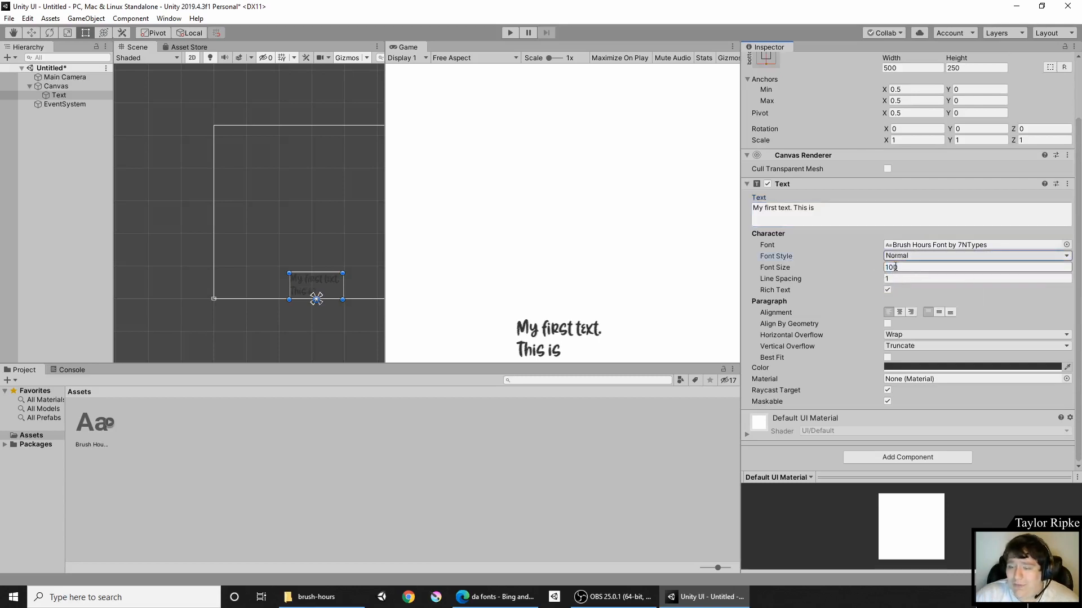
{"action": "left_click", "coordinate": [900, 278]}
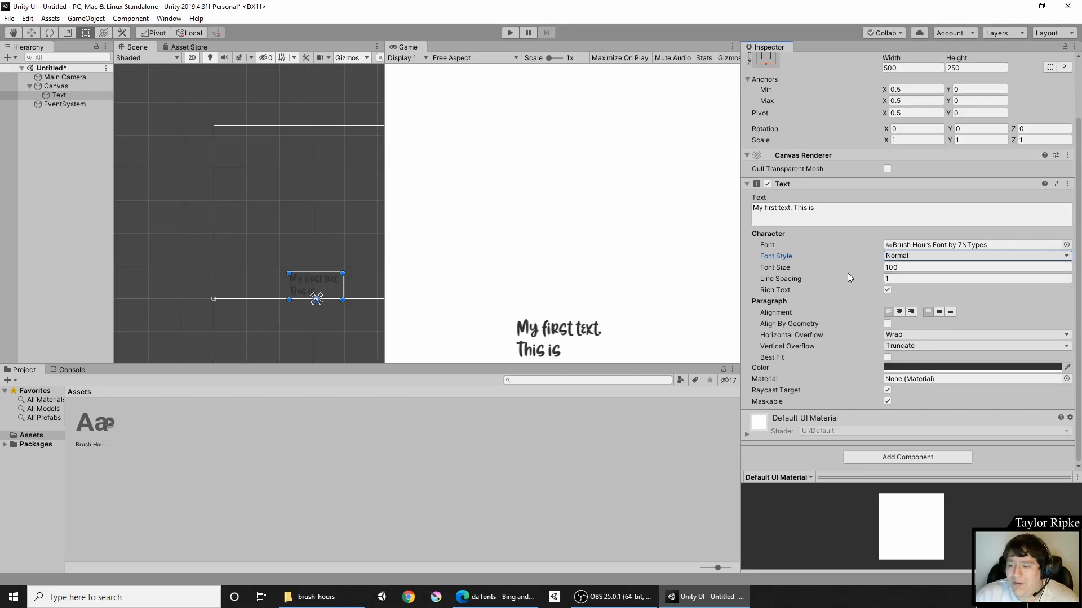
{"action": "mouse_move", "coordinate": [789, 275]}
{"action": "left_mouse_down"}
{"action": "mouse_move", "coordinate": [817, 276]}
{"action": "mouse_move", "coordinate": [802, 279]}
{"action": "left_mouse_up"}
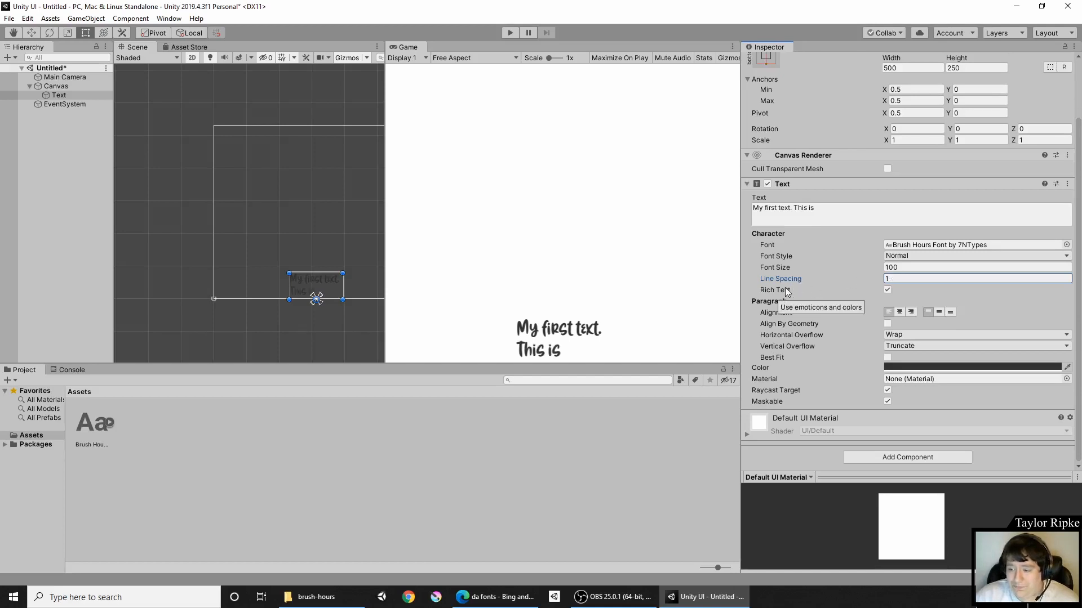
{"action": "left_click", "coordinate": [786, 290]}
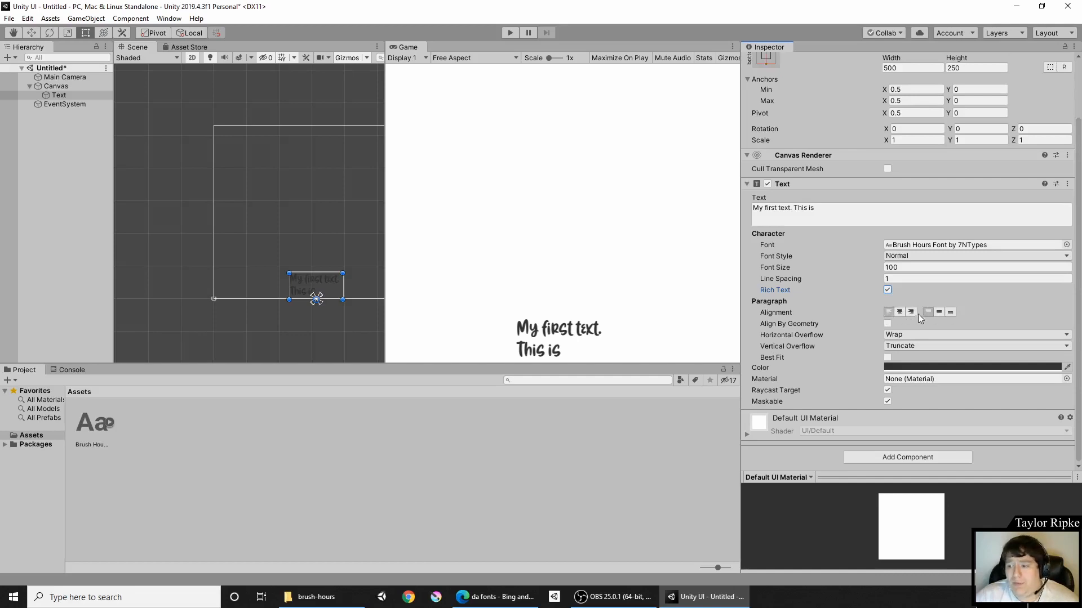
Step: Center the text horizontally and vertically in its box and move the Text element up to about Pos Y 766
{"action": "left_click", "coordinate": [898, 312]}
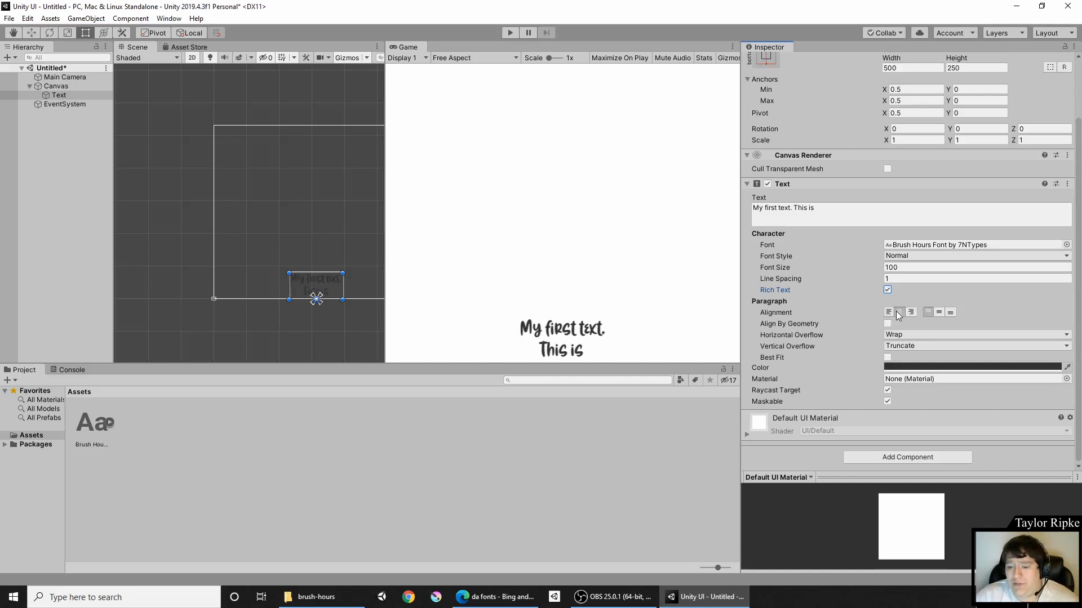
{"action": "left_click", "coordinate": [938, 312]}
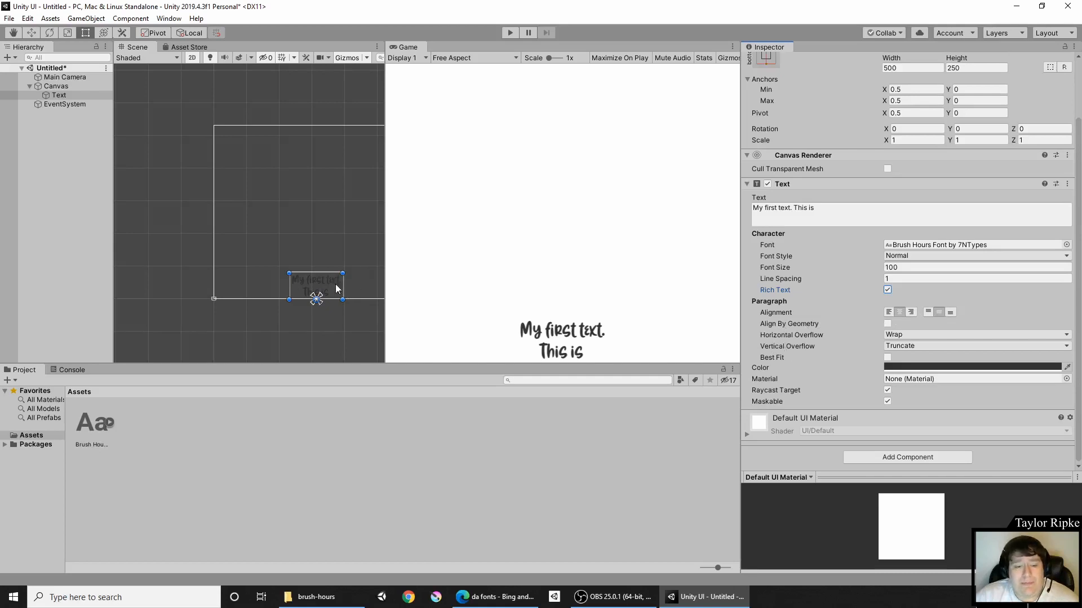
{"action": "left_click_drag", "start_coordinate": [333, 286], "coordinate": [330, 200]}
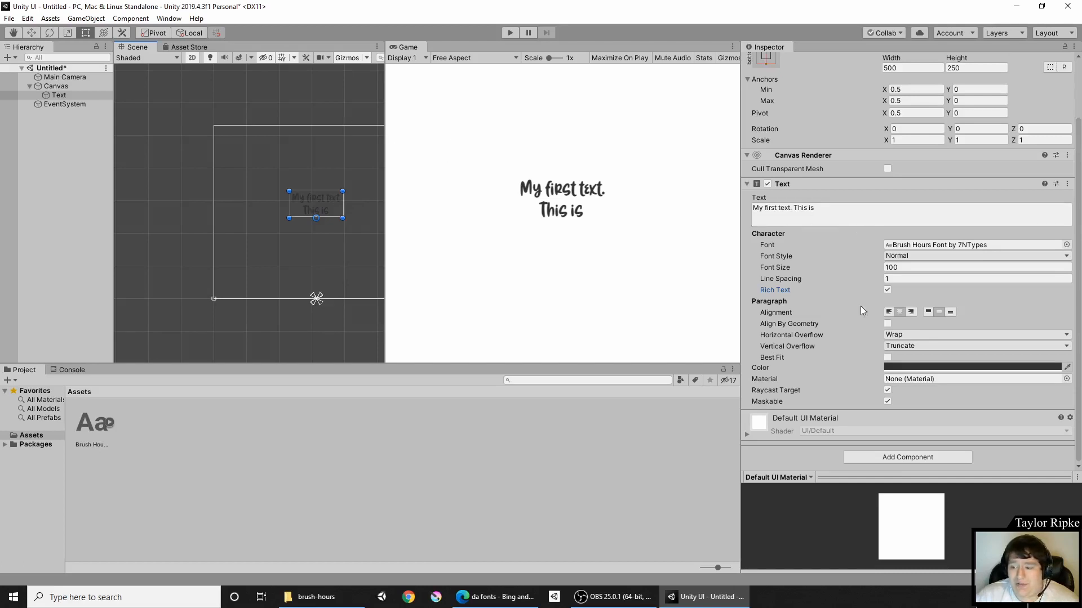
Step: Set the text's Vertical Overflow to Overflow and extend its content to "My first text. This is some more text"
{"action": "left_click", "coordinate": [899, 347]}
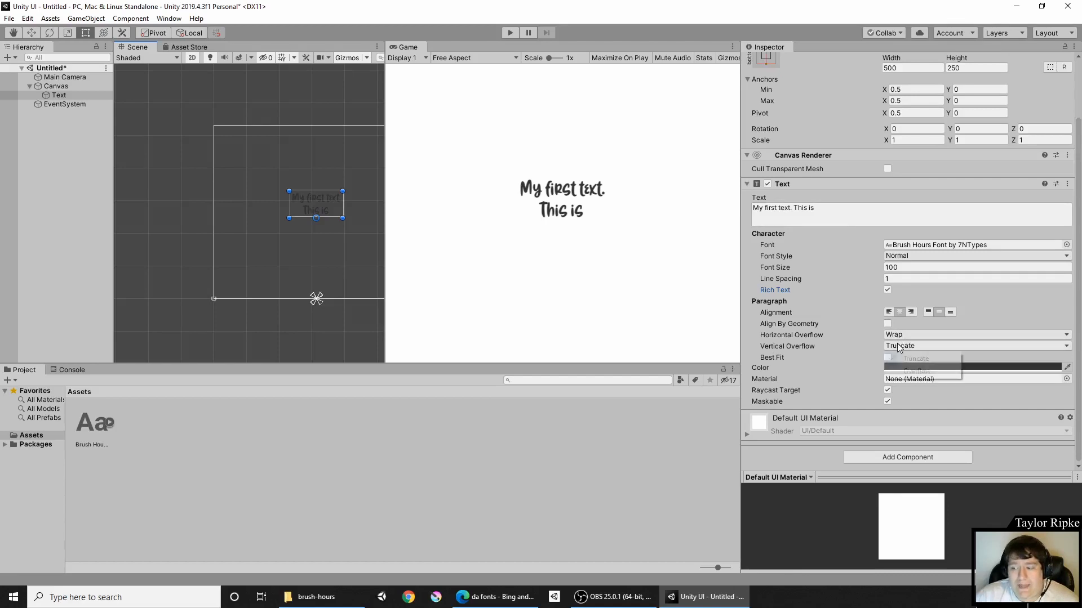
{"action": "left_click", "coordinate": [908, 370]}
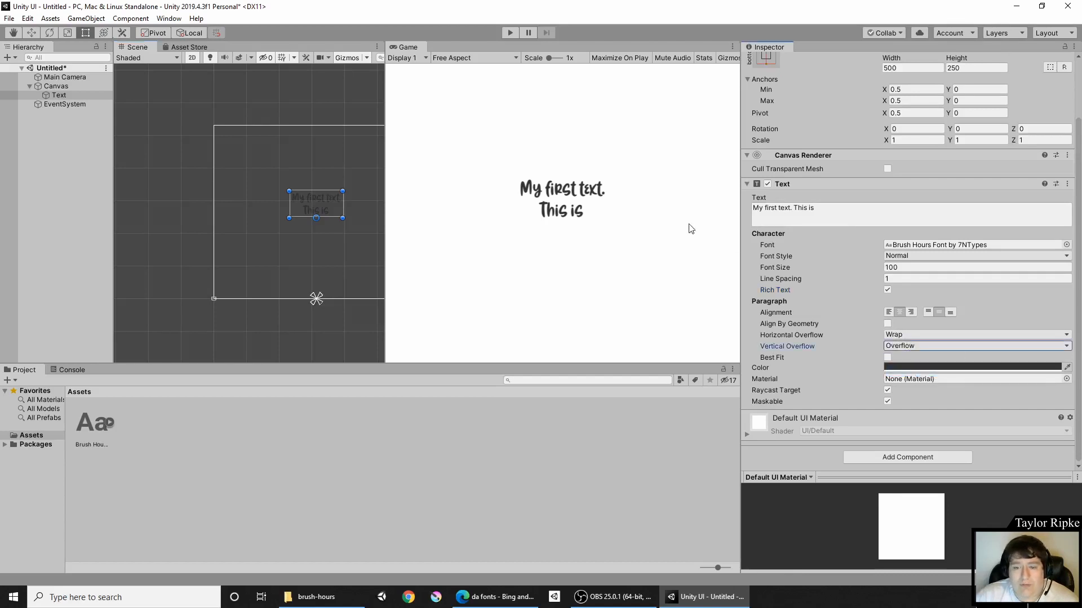
{"action": "left_click", "coordinate": [834, 219]}
{"action": "left_click", "coordinate": [840, 221]}
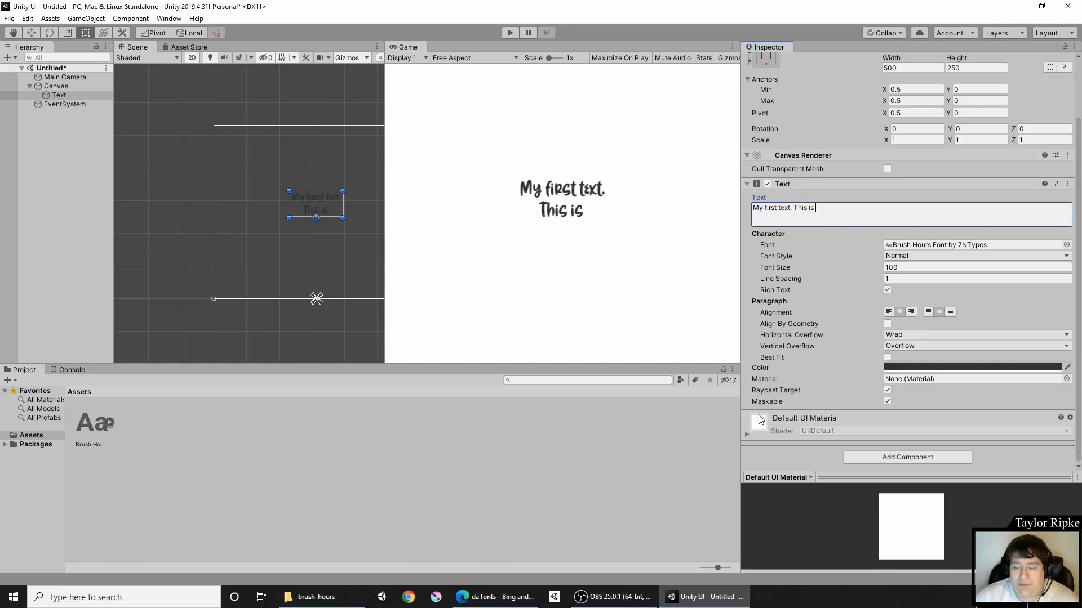
{"action": "type", "text": "some more text"}
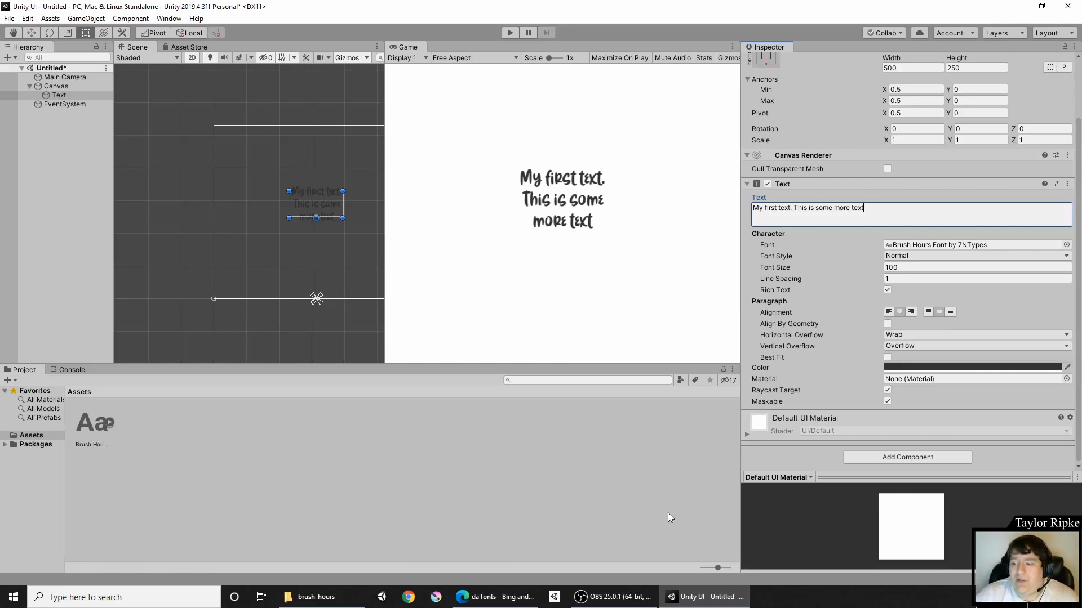
Step: Enable Best Fit for the text and set its Vertical Overflow to Truncate
{"action": "left_click", "coordinate": [888, 357]}
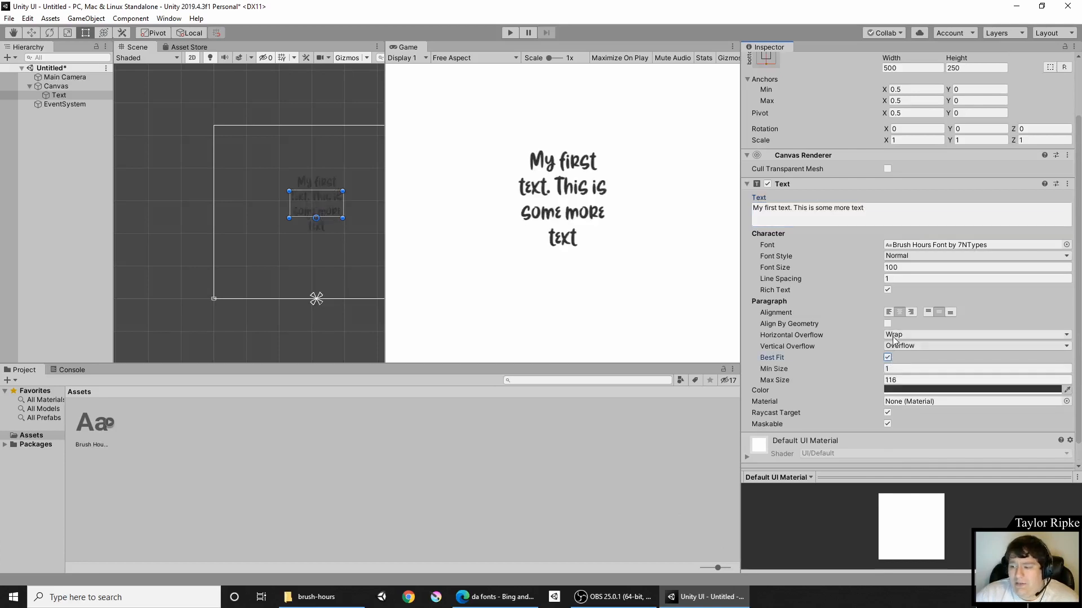
{"action": "left_click", "coordinate": [902, 345]}
{"action": "left_click", "coordinate": [902, 369]}
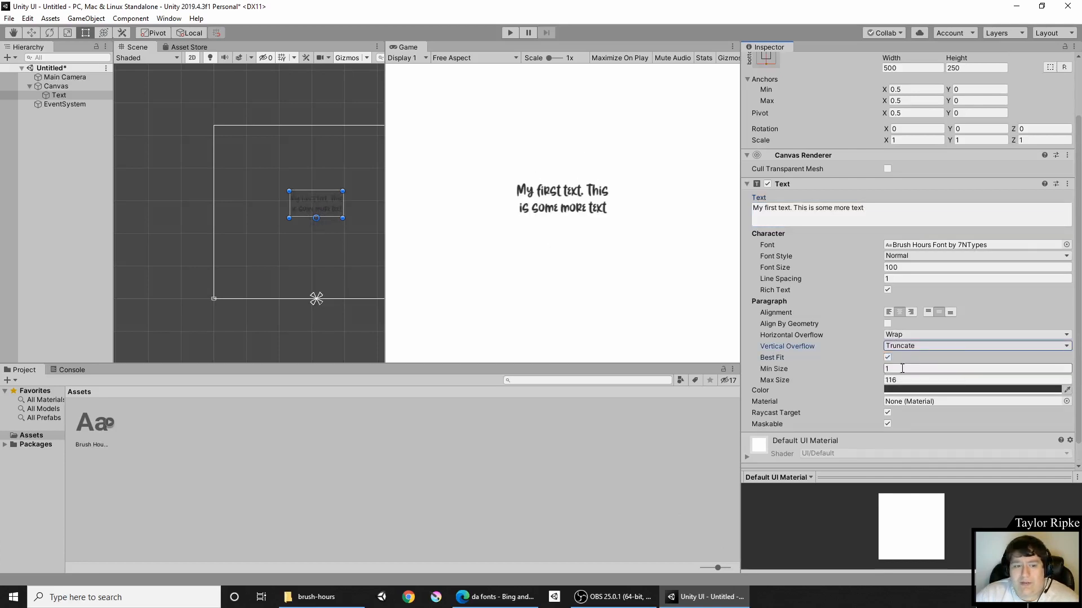
{"action": "left_click", "coordinate": [893, 279]}
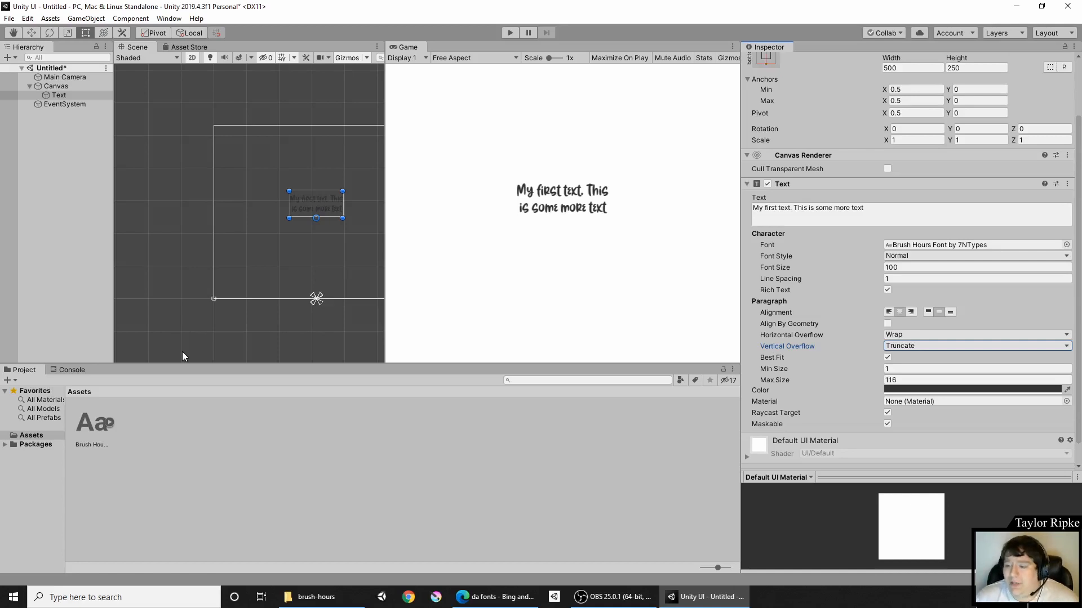
Step: Try pure red as the text color, and settle on black (000000)
{"action": "left_click", "coordinate": [992, 390]}
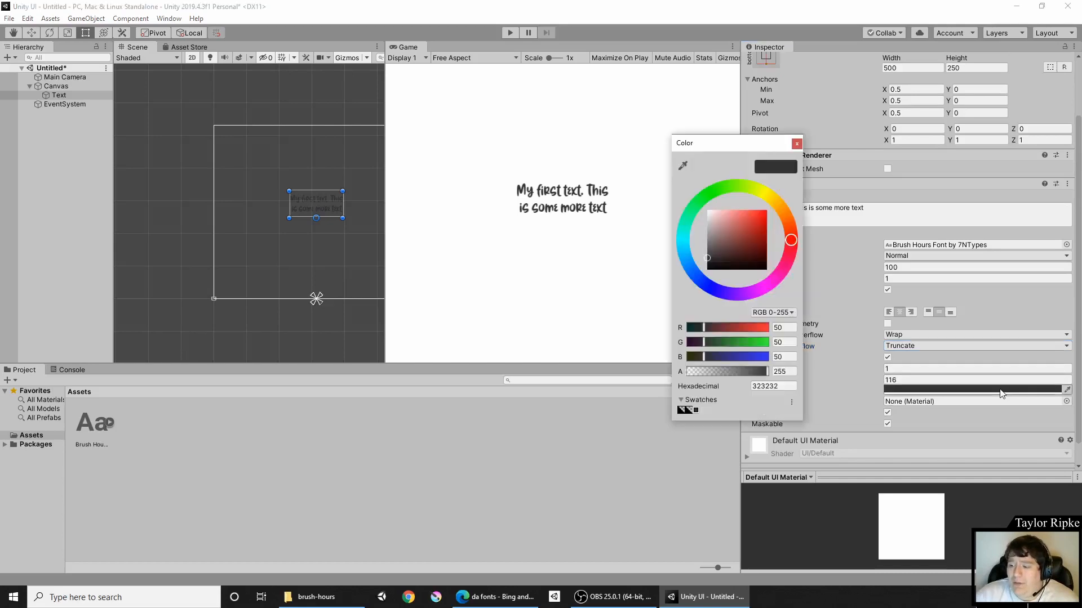
{"action": "mouse_move", "coordinate": [759, 224]}
{"action": "left_mouse_down"}
{"action": "mouse_move", "coordinate": [731, 245]}
{"action": "mouse_move", "coordinate": [732, 265]}
{"action": "mouse_move", "coordinate": [766, 210]}
{"action": "mouse_move", "coordinate": [724, 213]}
{"action": "mouse_move", "coordinate": [851, 170]}
{"action": "left_mouse_up"}
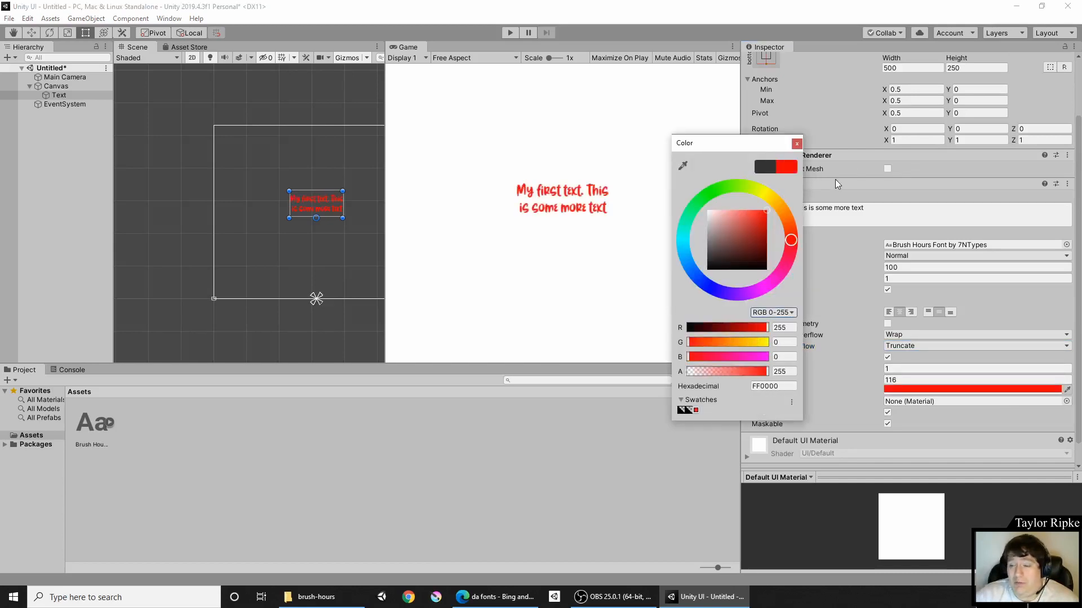
{"action": "mouse_move", "coordinate": [808, 204]}
{"action": "left_mouse_down"}
{"action": "mouse_move", "coordinate": [755, 270]}
{"action": "mouse_move", "coordinate": [667, 331]}
{"action": "left_mouse_up"}
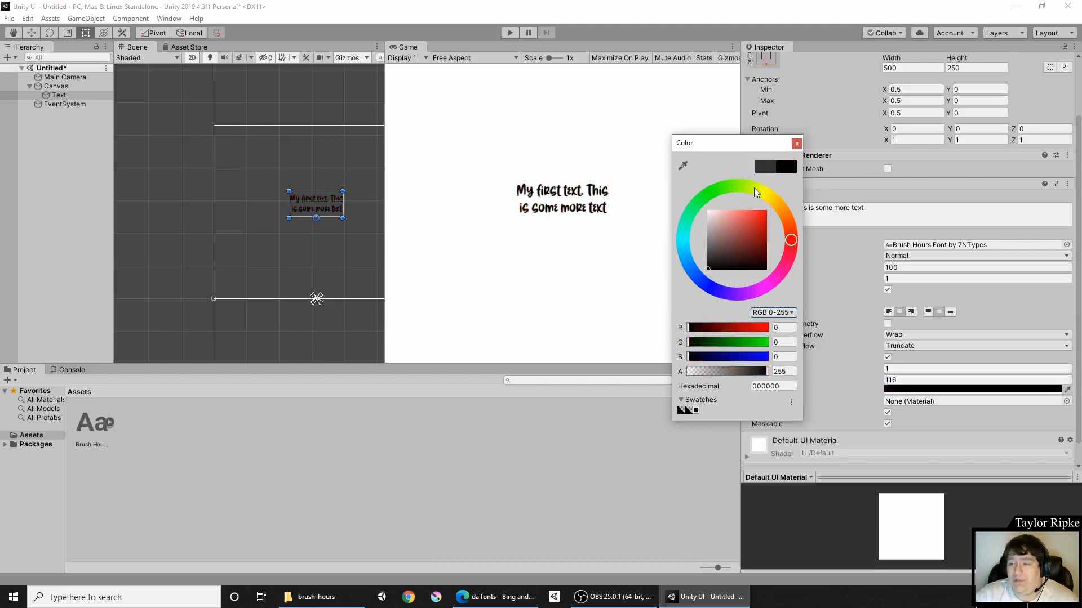
{"action": "left_click", "coordinate": [798, 143]}
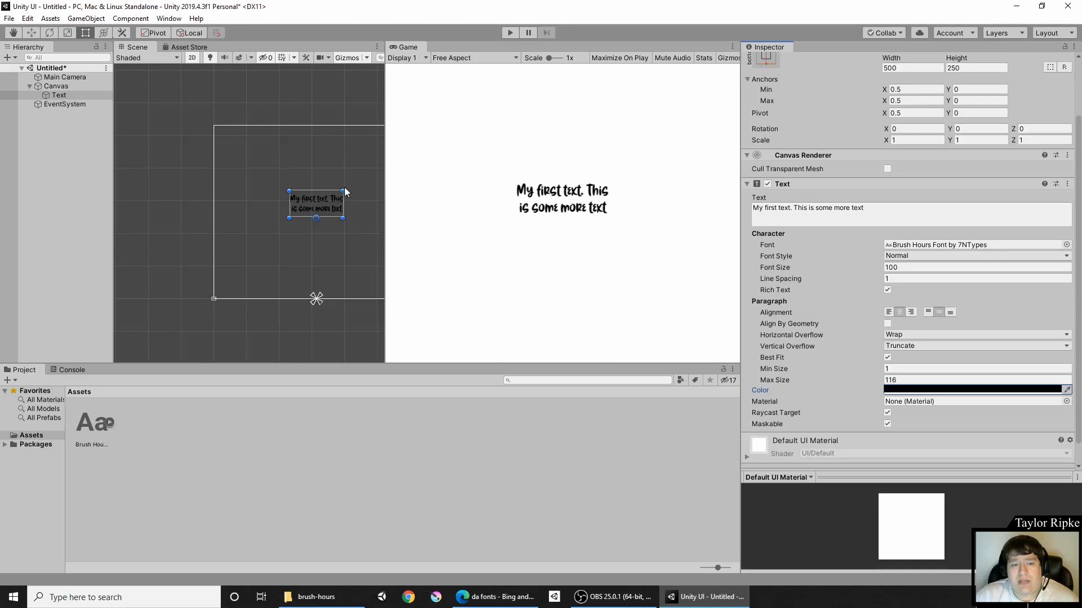
Step: Enlarge the Text element's rectangle from its upper-right corner to about 896 wide and 551 high
{"action": "scroll", "coordinate": [820, 135], "scroll_direction": "up", "scroll_amount": 3}
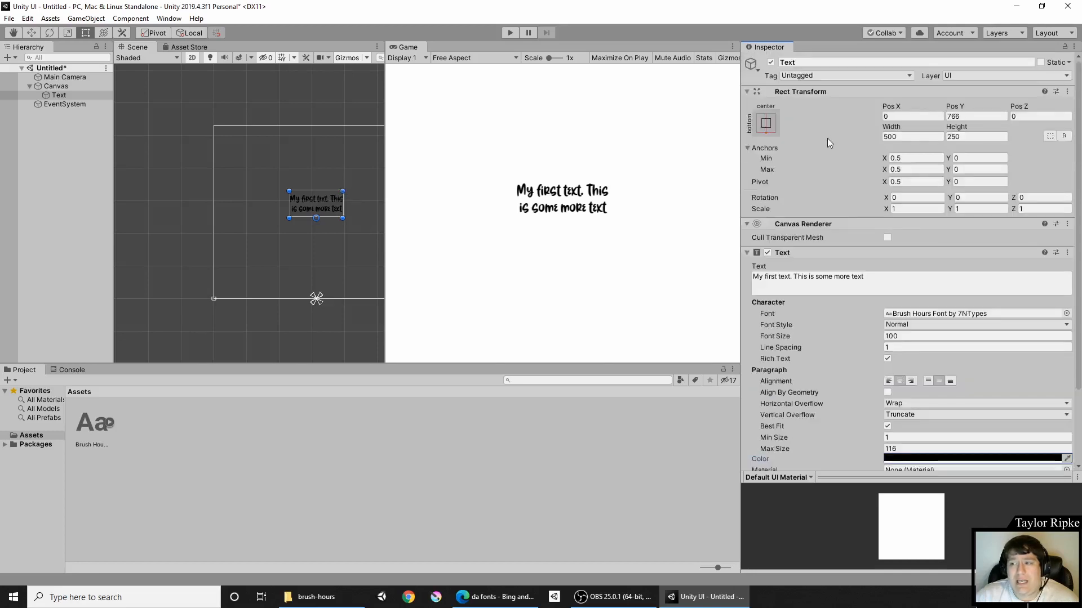
{"action": "left_click", "coordinate": [938, 136]}
{"action": "left_click", "coordinate": [959, 136]}
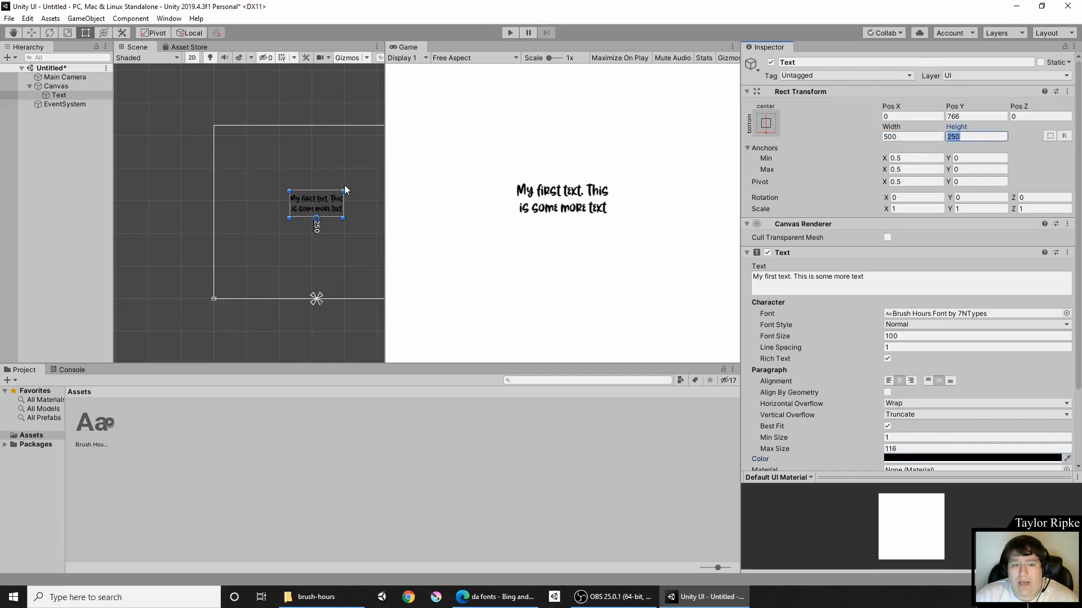
{"action": "left_click_drag", "start_coordinate": [342, 191], "coordinate": [385, 159]}
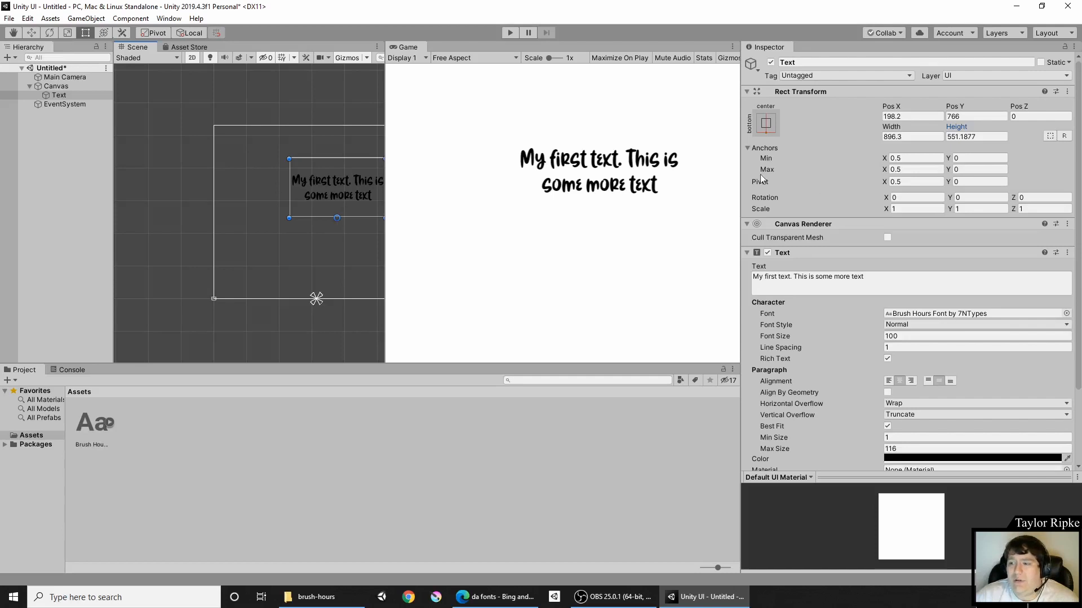
Step: Try a pivot Y of 0.5 on the Text element, and set it back to 0
{"action": "left_click", "coordinate": [975, 181]}
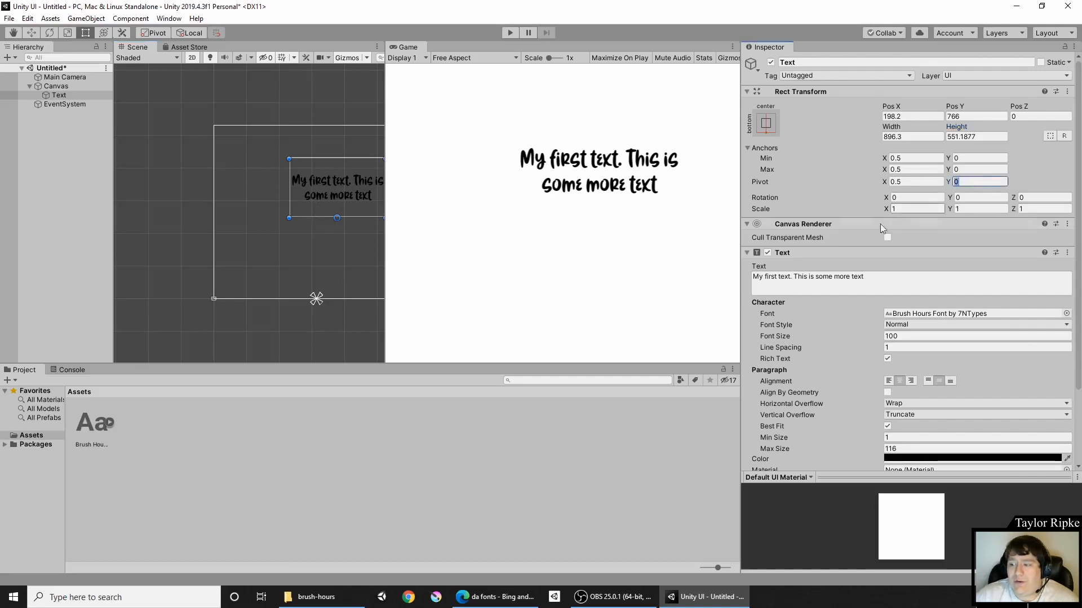
{"action": "key", "text": "BackSpace"}
{"action": "type", "text": ".5"}
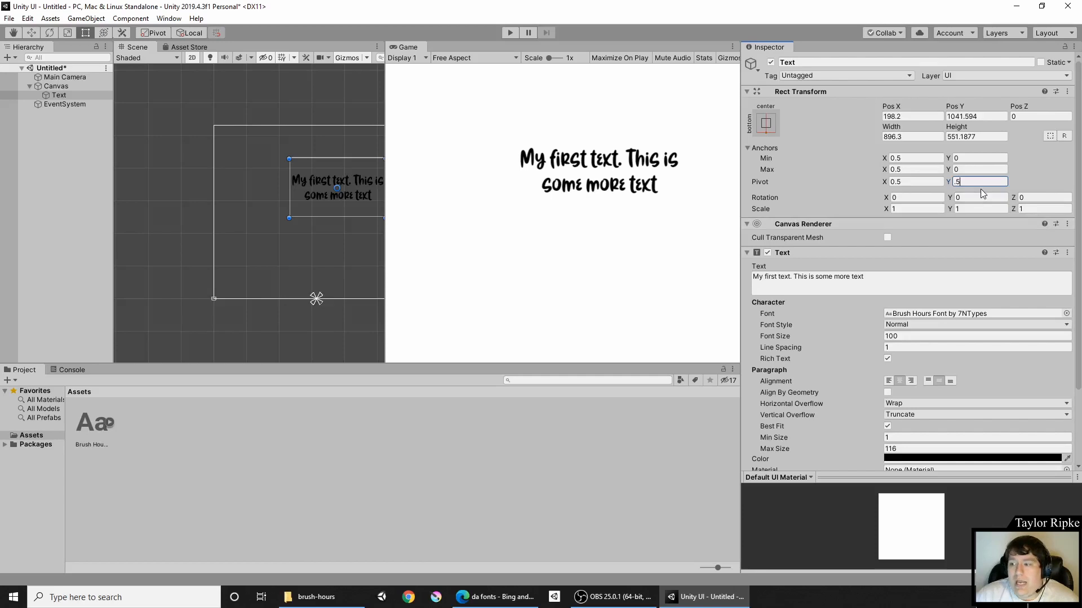
{"action": "left_click_drag", "start_coordinate": [961, 184], "coordinate": [950, 184]}
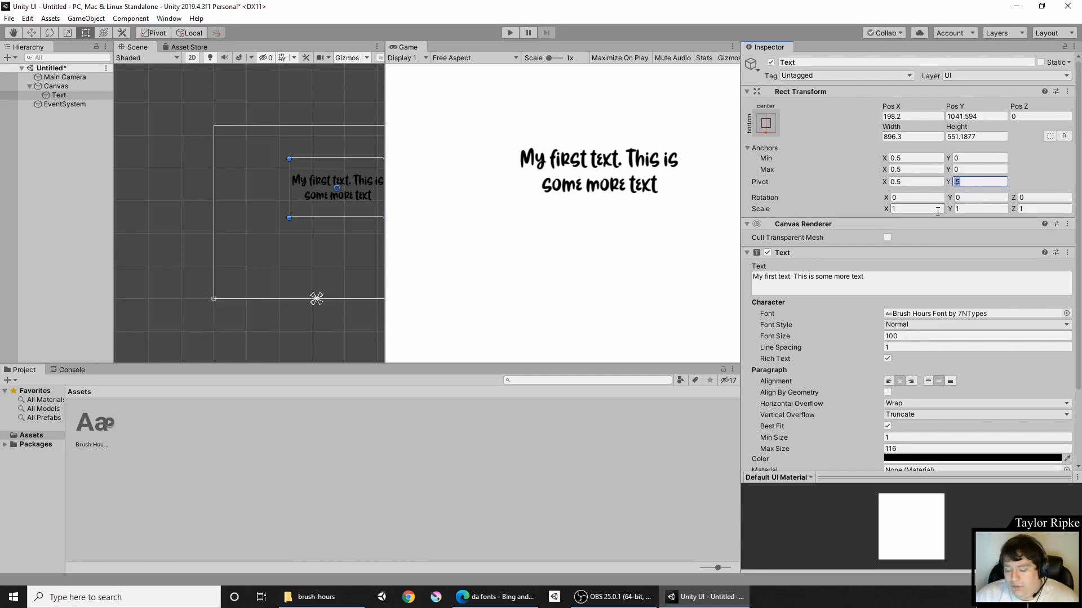
{"action": "type", "text": "0"}
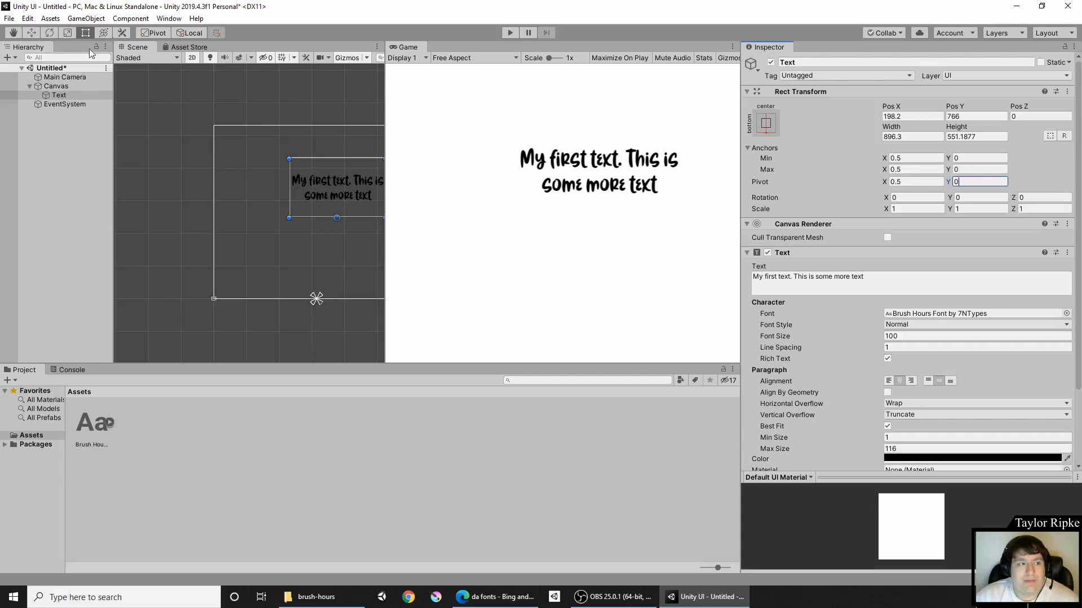
Step: Test rotating the text about its bottom-edge pivot, and set its pivot Y to 0.5 to test rotation about its center
{"action": "left_click", "coordinate": [50, 32]}
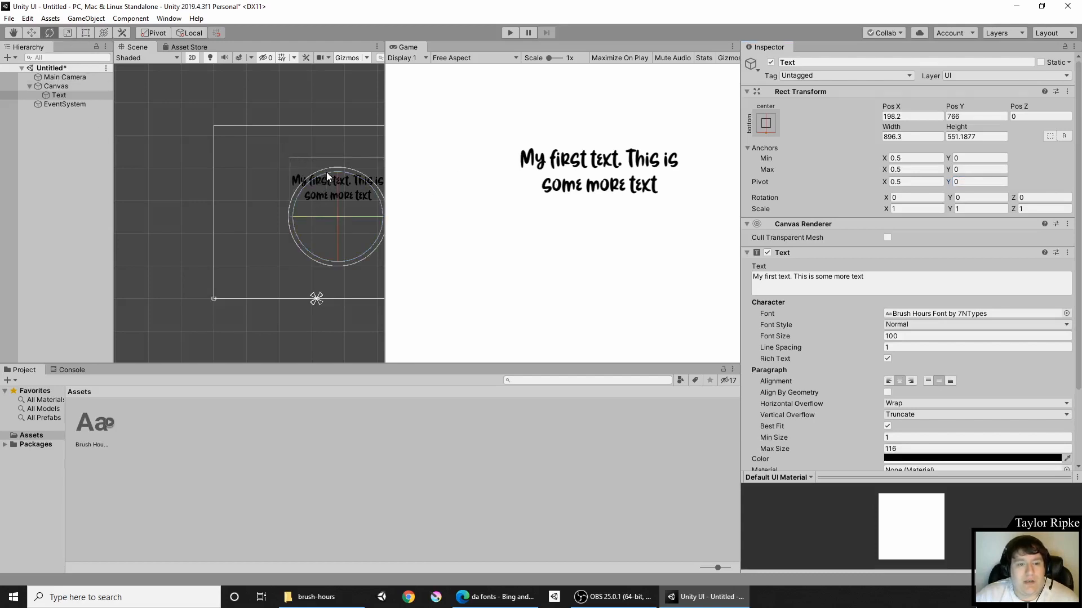
{"action": "left_click_drag", "start_coordinate": [326, 172], "coordinate": [346, 204]}
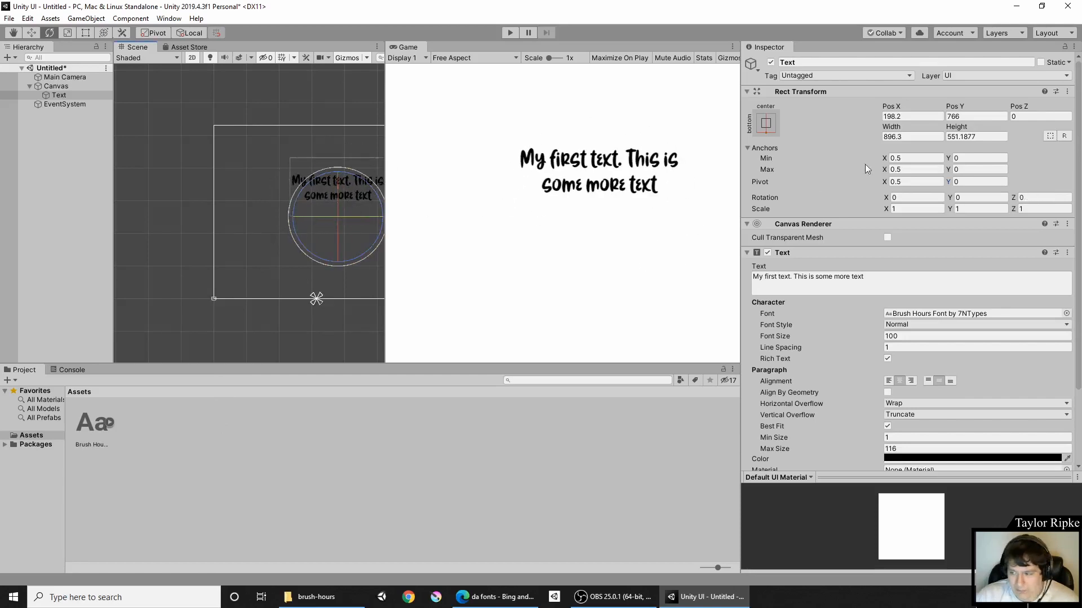
{"action": "left_click", "coordinate": [975, 178]}
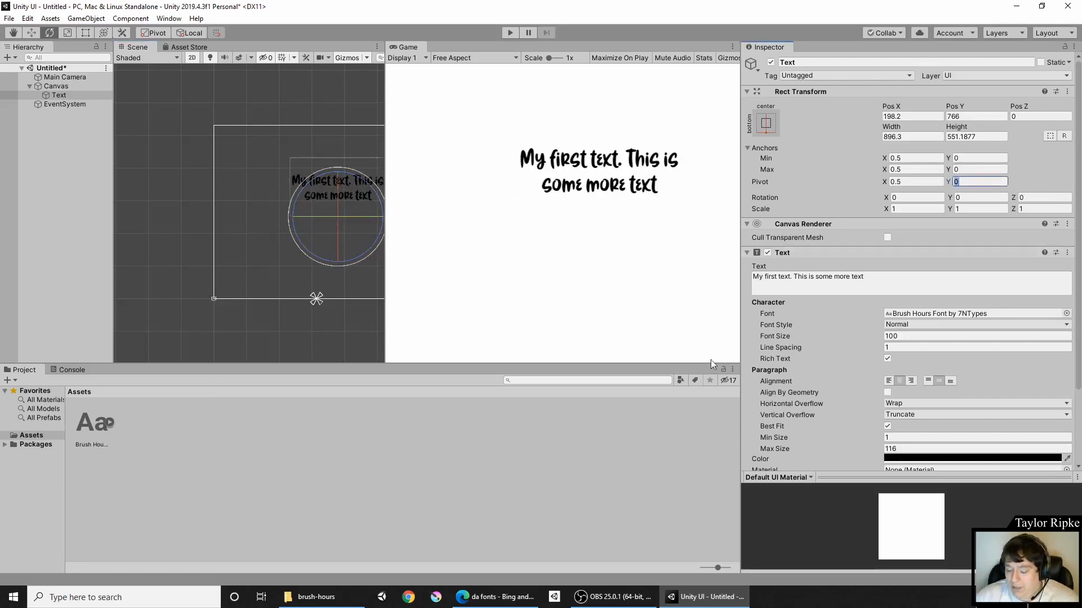
{"action": "type", "text": ".5"}
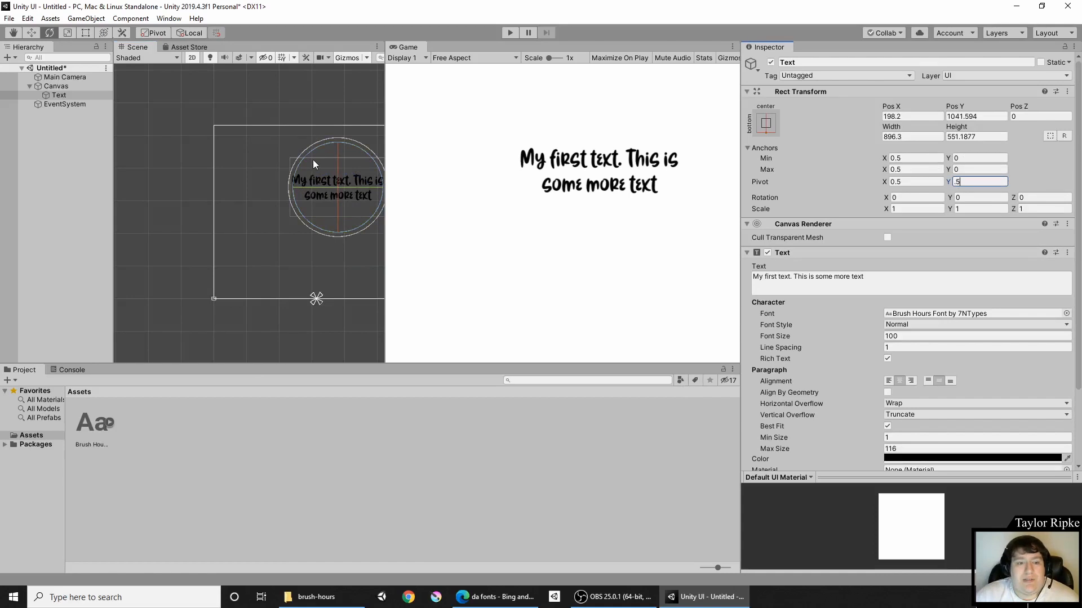
{"action": "mouse_move", "coordinate": [313, 157]}
{"action": "left_mouse_down"}
{"action": "mouse_move", "coordinate": [294, 162]}
{"action": "mouse_move", "coordinate": [251, 238]}
{"action": "mouse_move", "coordinate": [307, 161]}
{"action": "mouse_move", "coordinate": [280, 263]}
{"action": "mouse_move", "coordinate": [359, 118]}
{"action": "mouse_move", "coordinate": [293, 222]}
{"action": "mouse_move", "coordinate": [358, 137]}
{"action": "mouse_move", "coordinate": [329, 159]}
{"action": "left_mouse_up"}
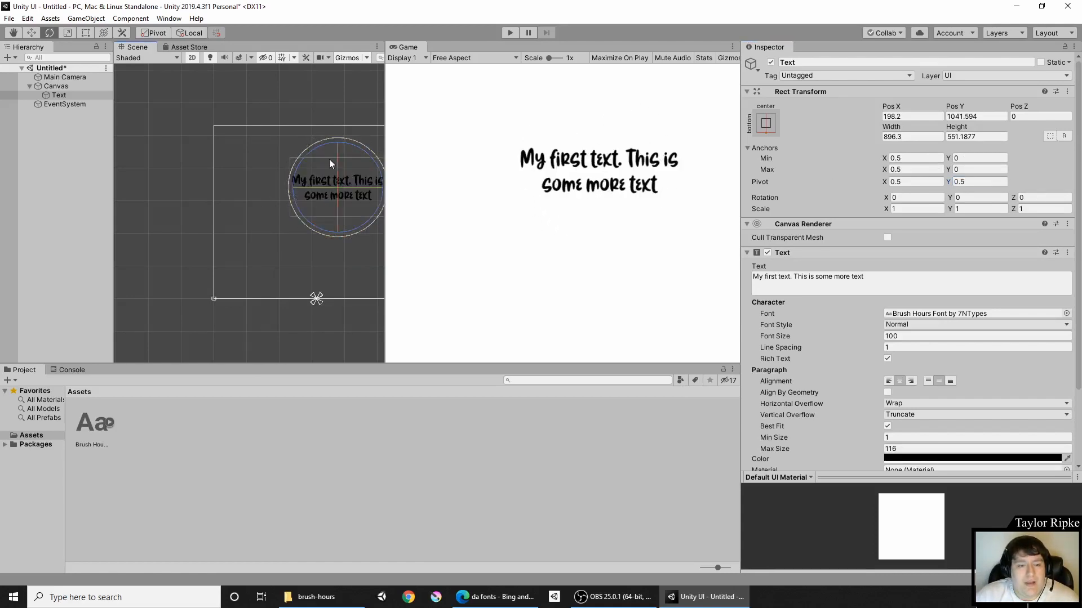